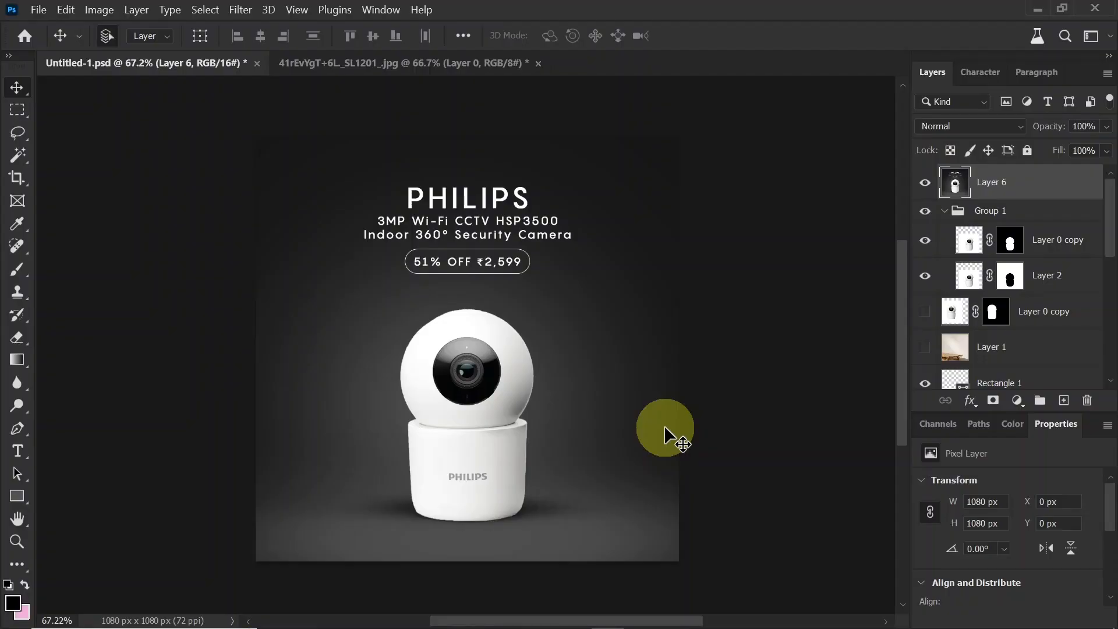
# Step: Create a new 1080 x 1080 px document at 72 pixels/inch with a white background, named Post Banner
pyautogui.click(38, 10)
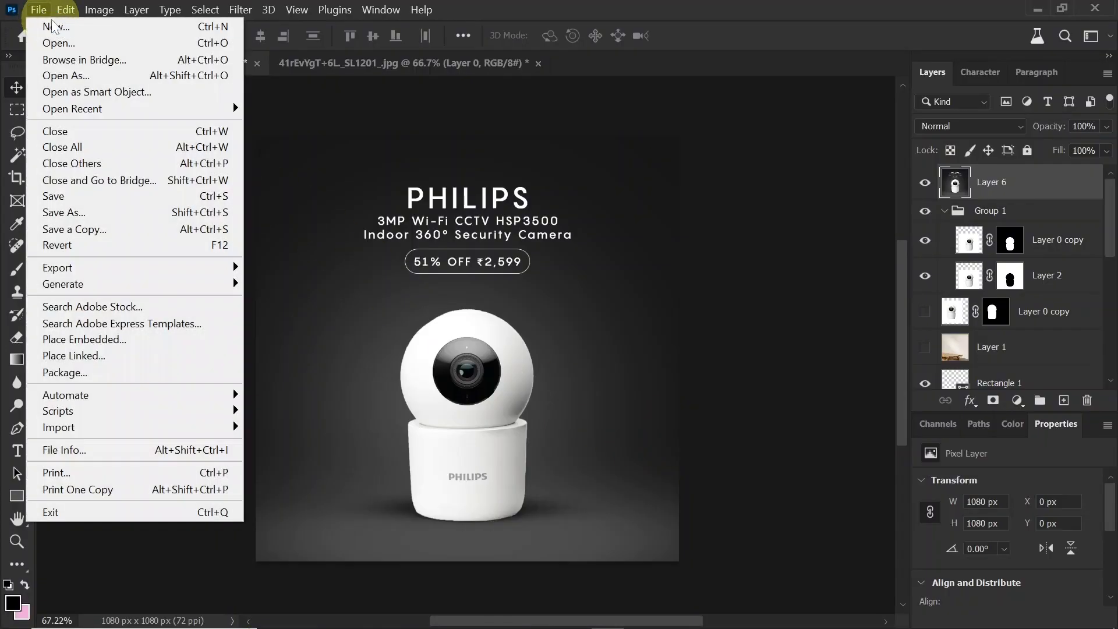
pyautogui.click(525, 360)
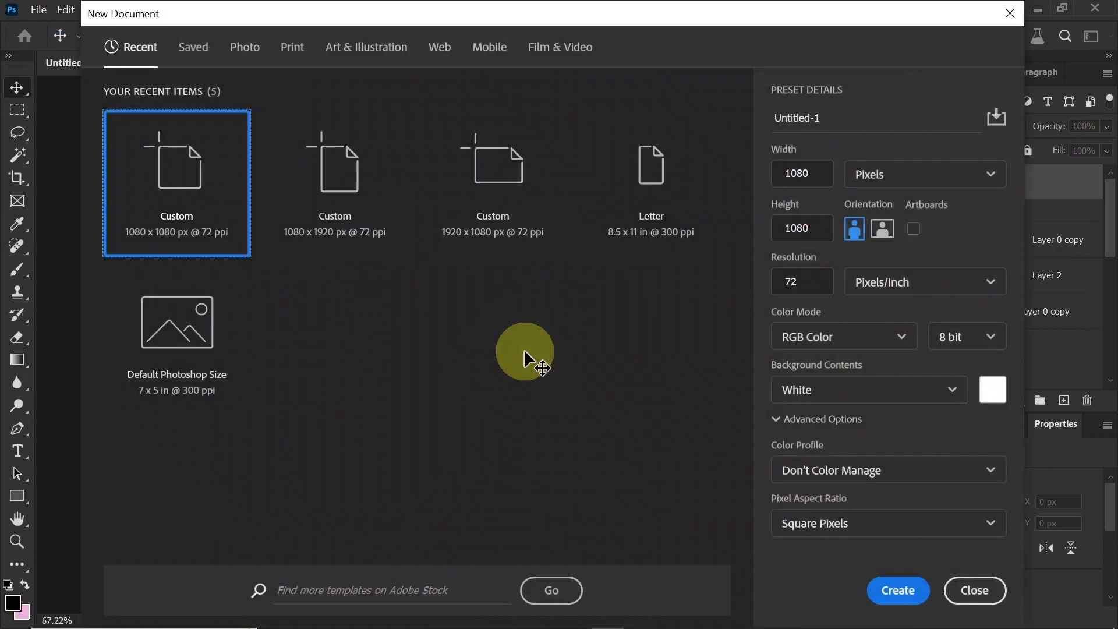
pyautogui.click(821, 225)
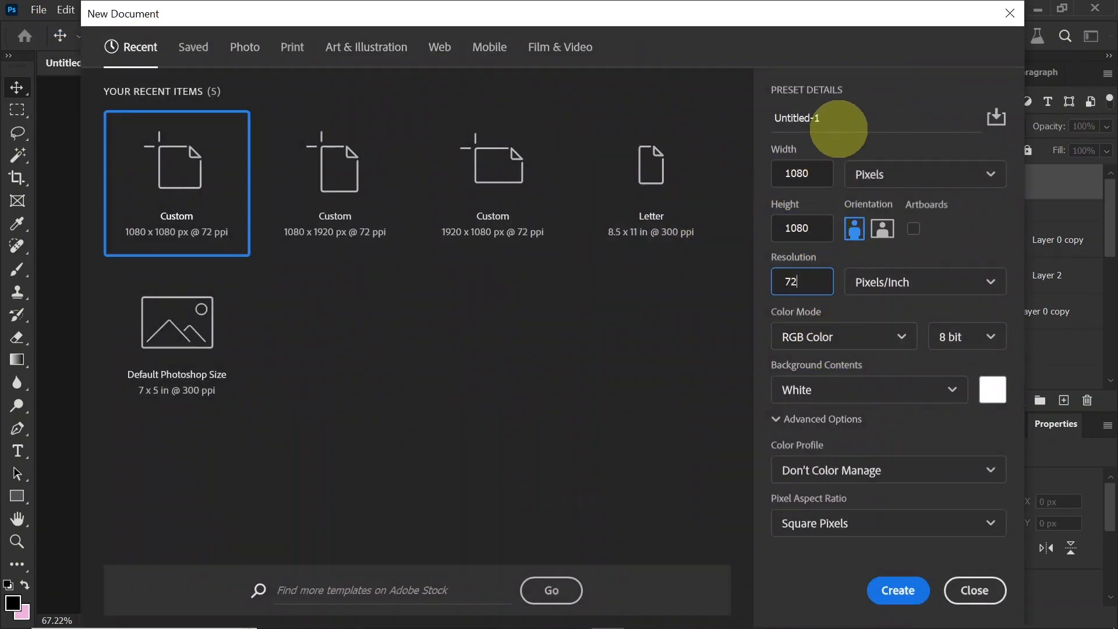
pyautogui.click(839, 124)
pyautogui.write('Post Banner')
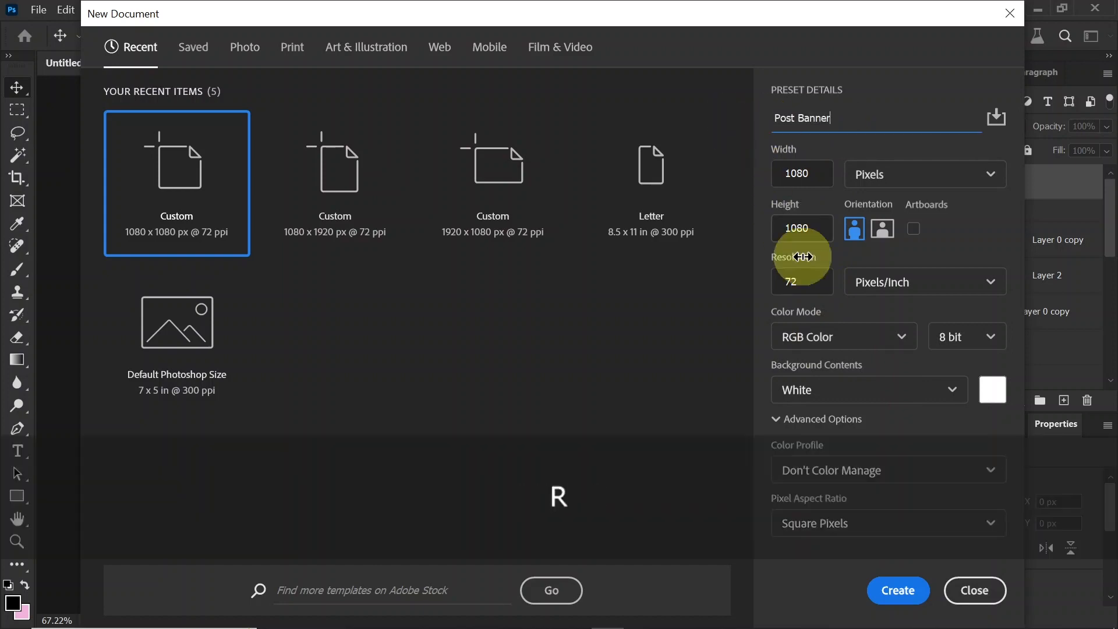
pyautogui.click(897, 589)
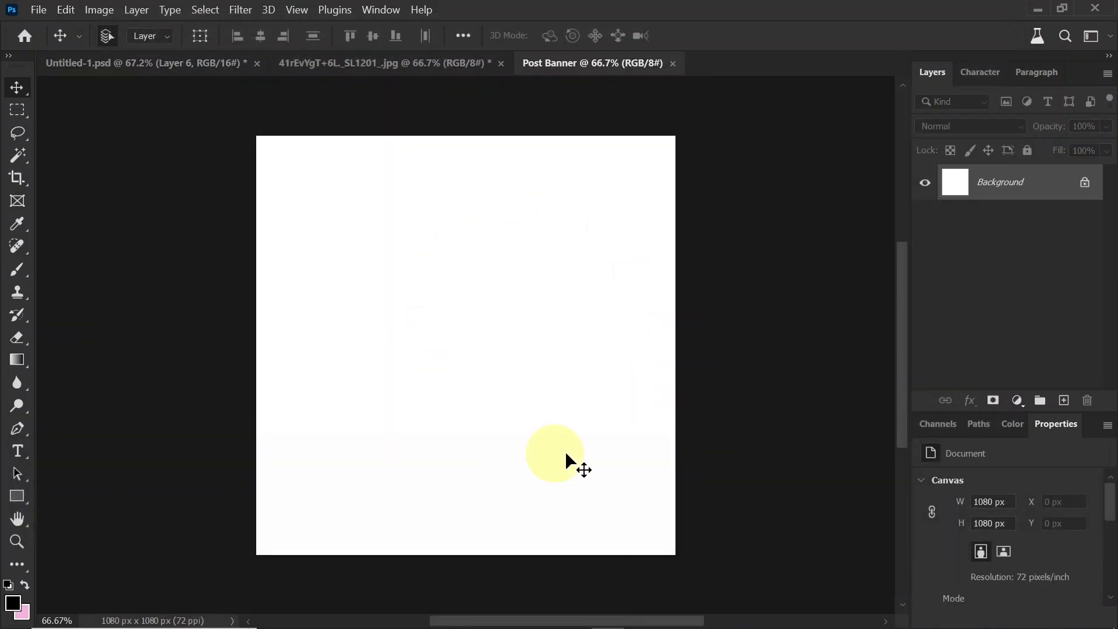
# Step: Mask out the white background around the camera in the product photo using a subject selection, and convert the layer to a smart object
pyautogui.click(406, 66)
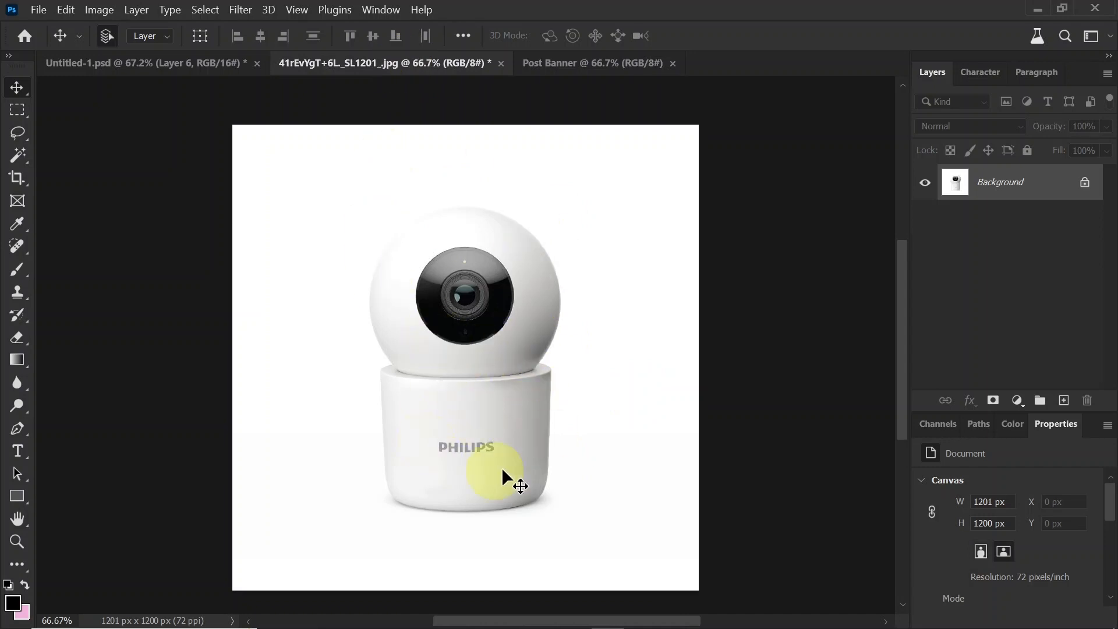
pyautogui.click(208, 15)
pyautogui.click(242, 200)
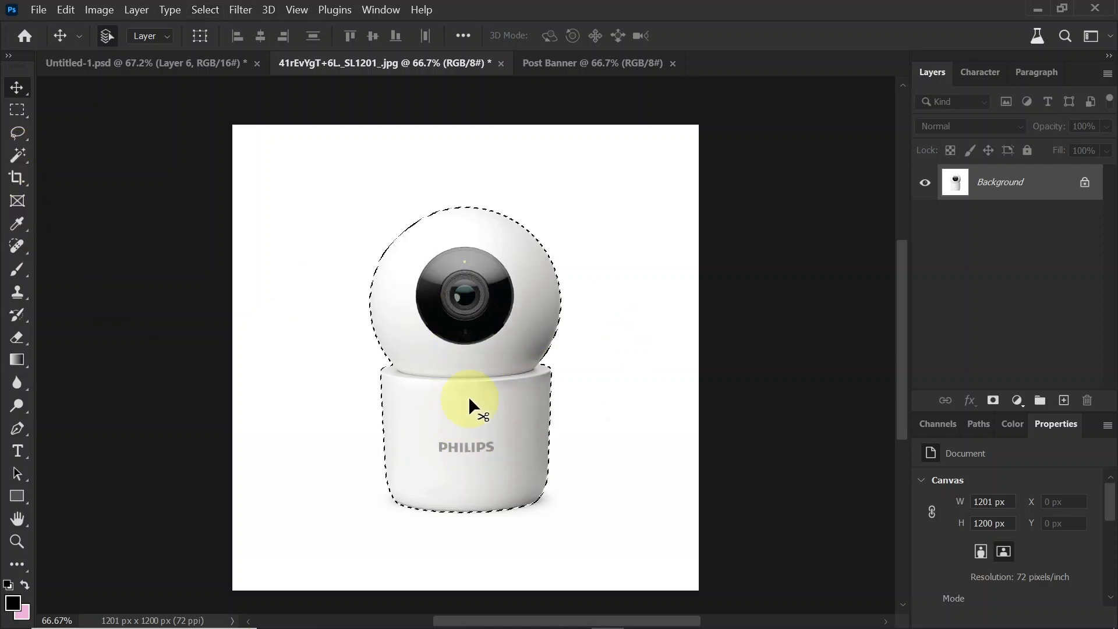
pyautogui.click(993, 400)
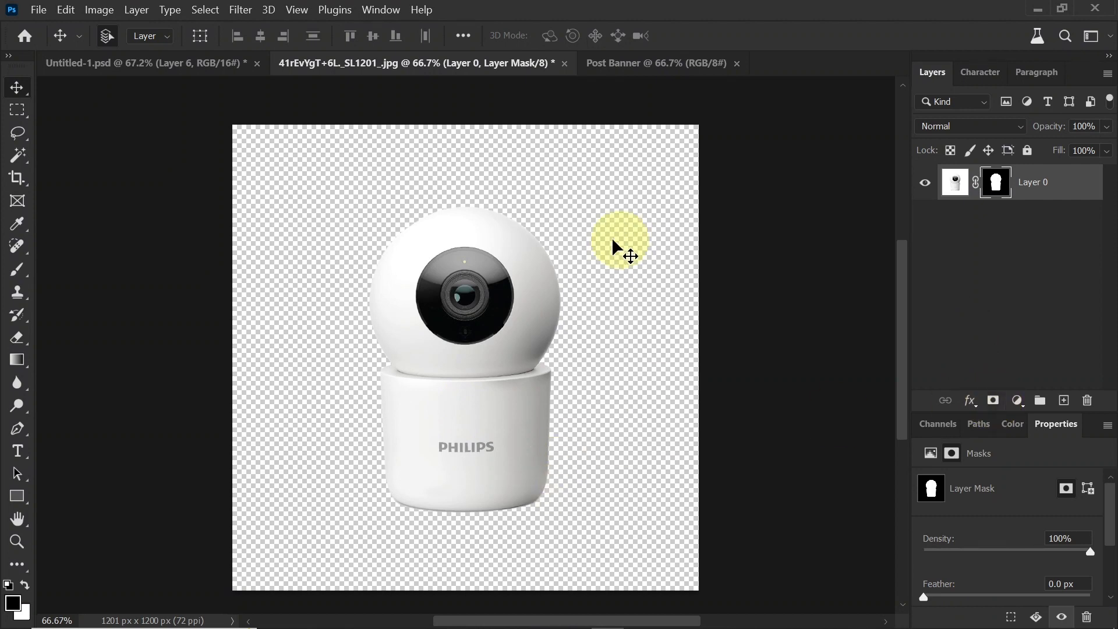
pyautogui.rightClick(1061, 186)
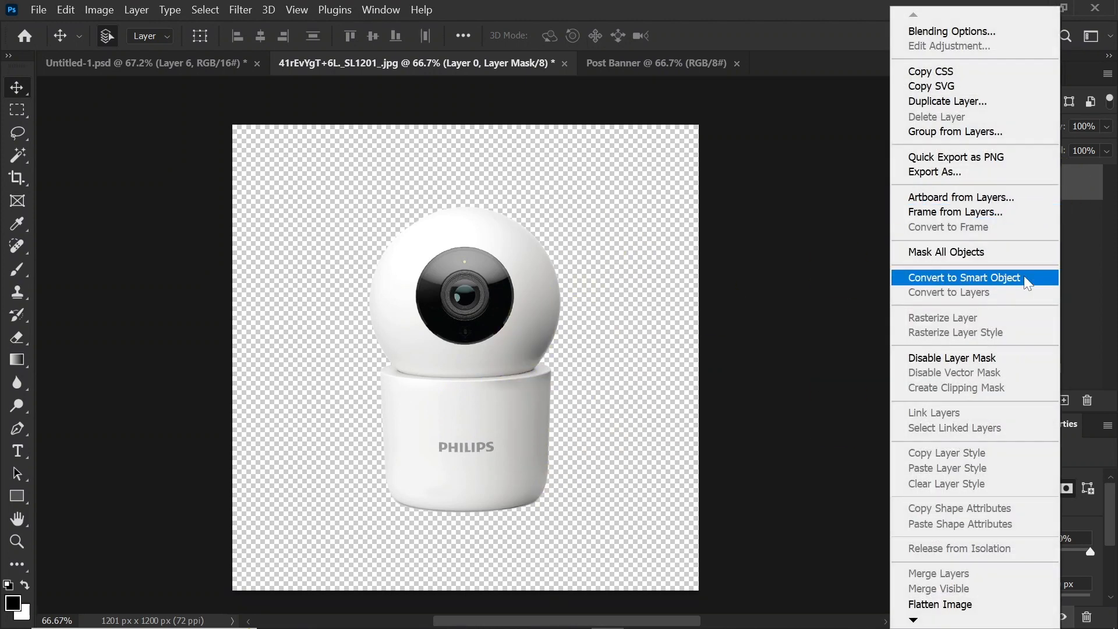
pyautogui.click(1024, 275)
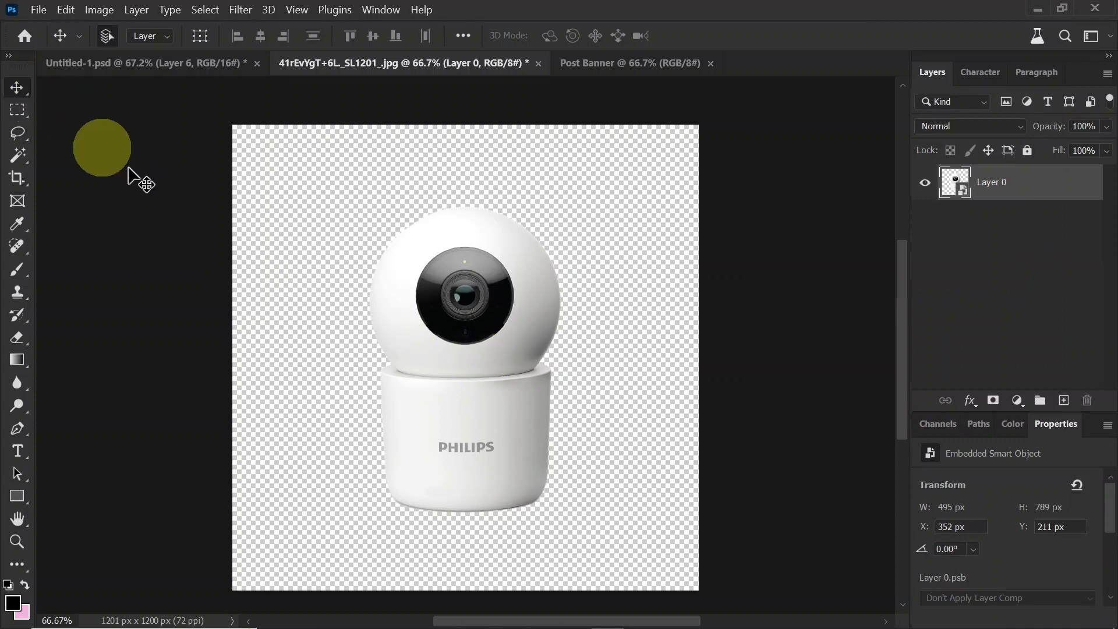
# Step: Bring the camera cutout into the Post Banner document and scale it to about 77%, centred in the lower part of the canvas
pyautogui.moveTo(509, 275); pyautogui.dragTo(507, 370)
pyautogui.hotkey('ctrl', 't')
pyautogui.moveTo(468, 208); pyautogui.dragTo(467, 279)
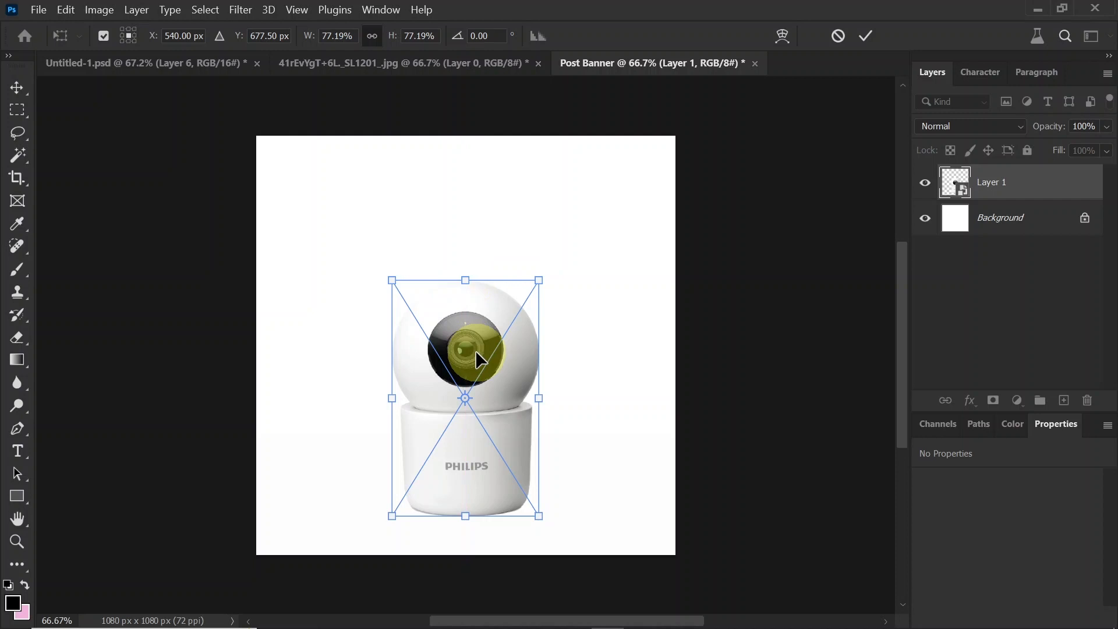
pyautogui.press('Return')
# Step: Add a Solid Color fill layer with colour #1a1a1a directly above the Background layer
pyautogui.click(1044, 226)
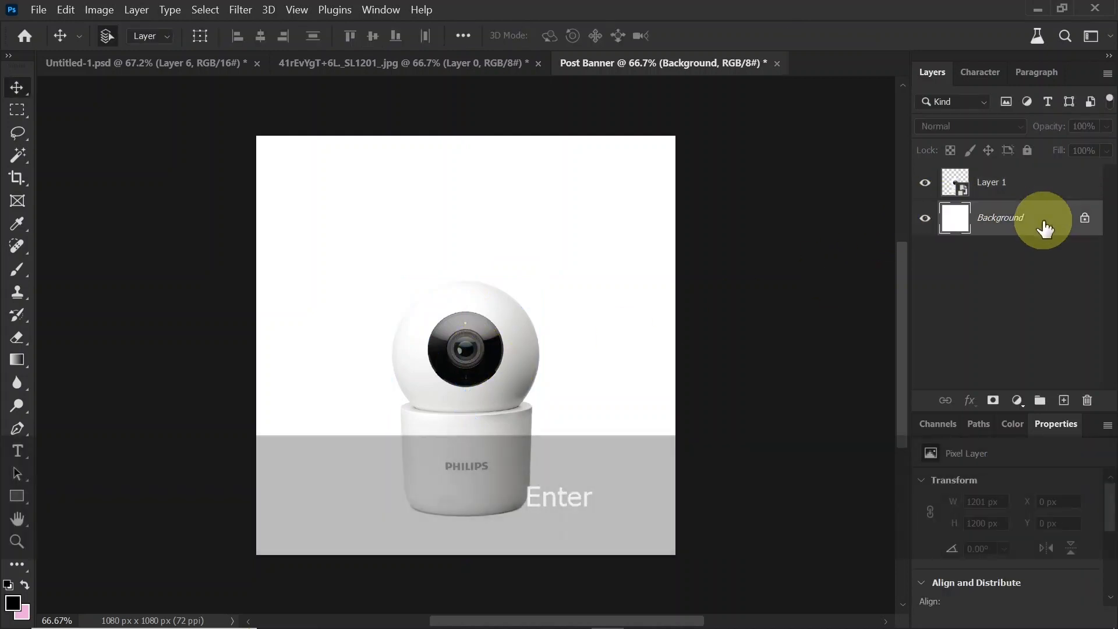
pyautogui.click(1016, 400)
pyautogui.click(1001, 86)
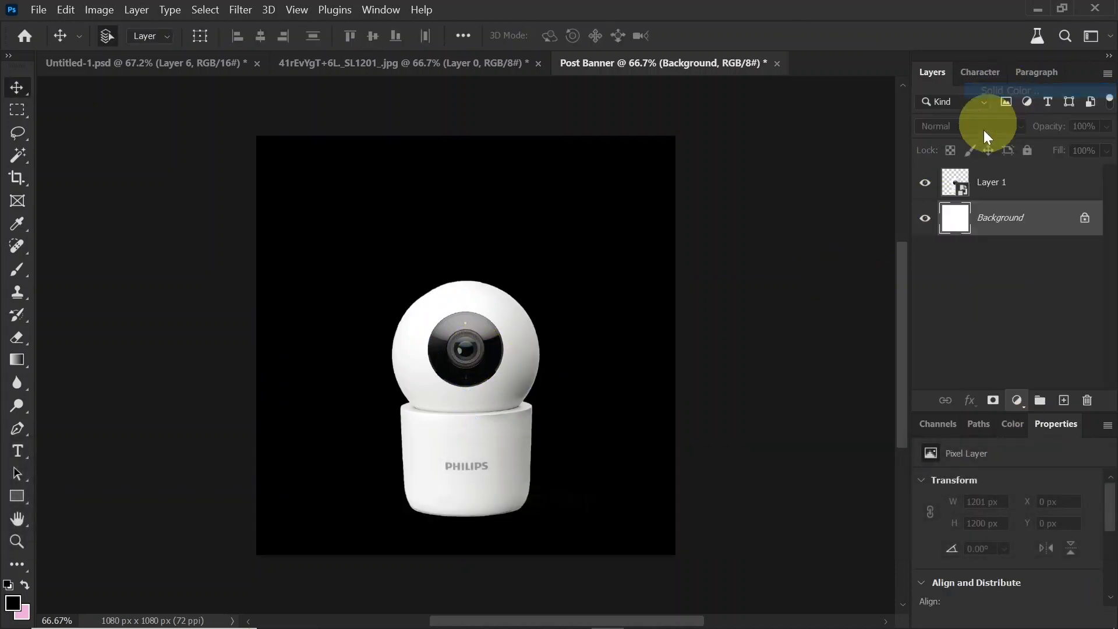
pyautogui.moveTo(660, 309); pyautogui.dragTo(583, 373)
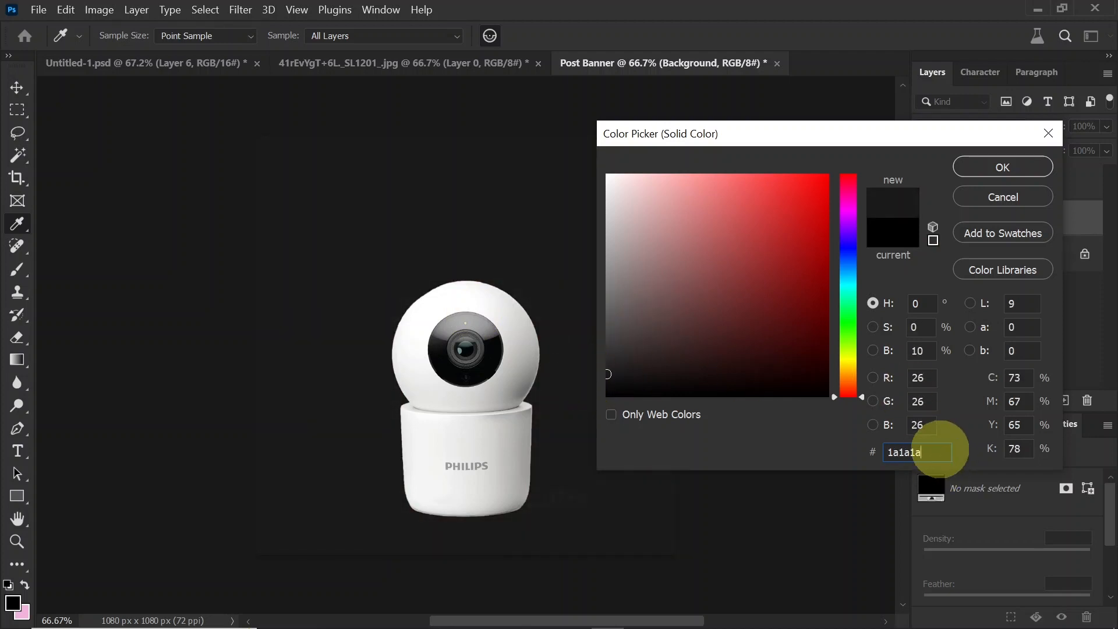
pyautogui.click(1003, 167)
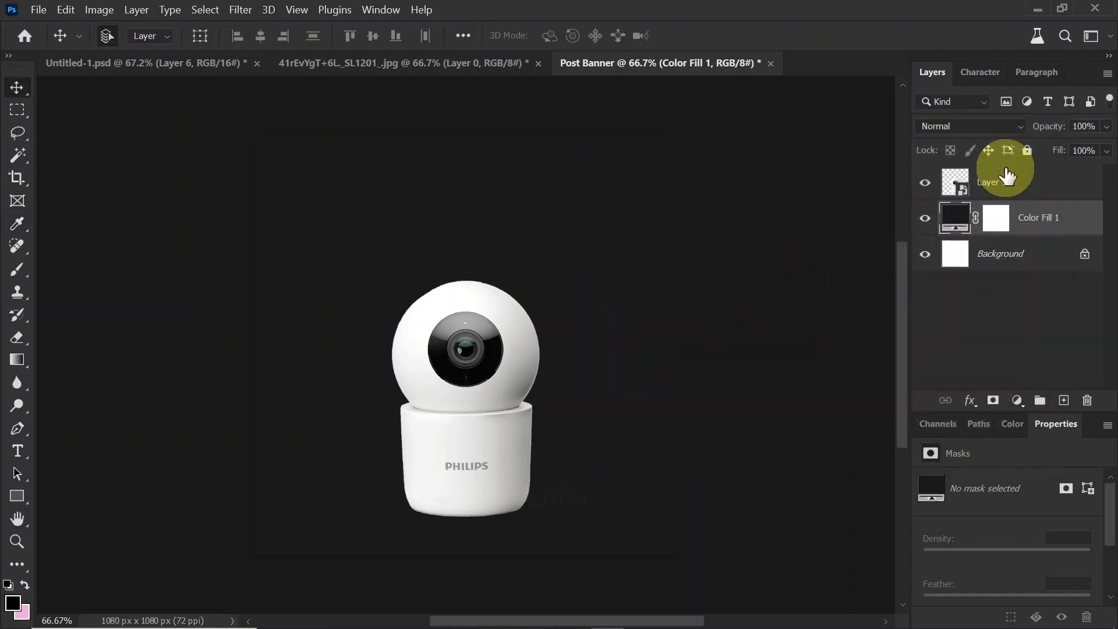
# Step: Add an empty layer above the colour fill and set up a Soft Round brush with a size of 1100 px
pyautogui.click(1063, 400)
pyautogui.click(13, 273)
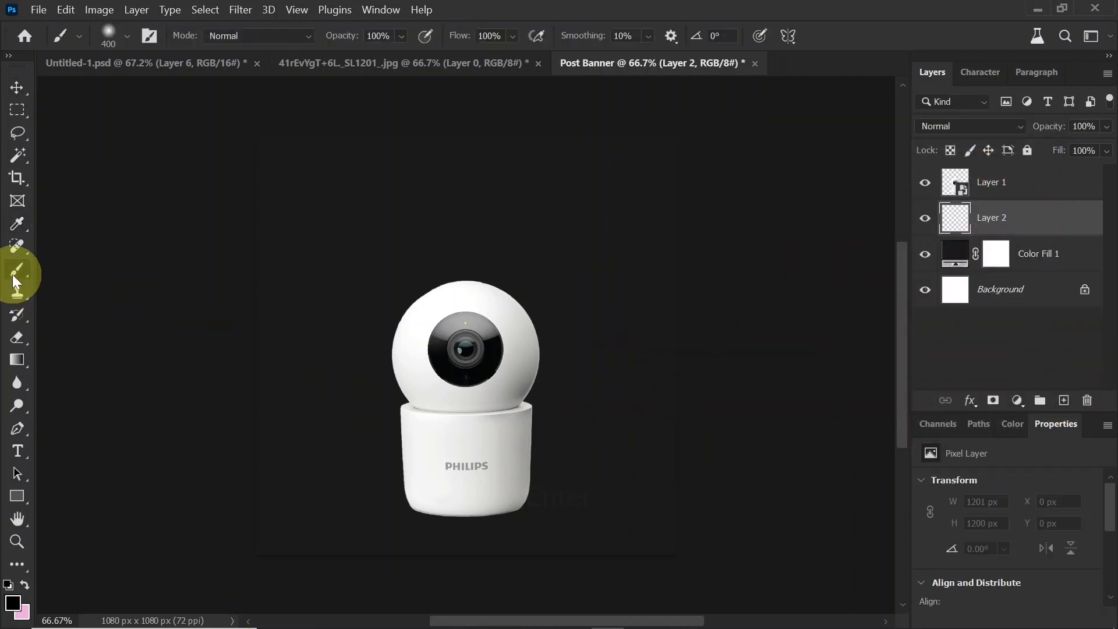
pyautogui.click(116, 38)
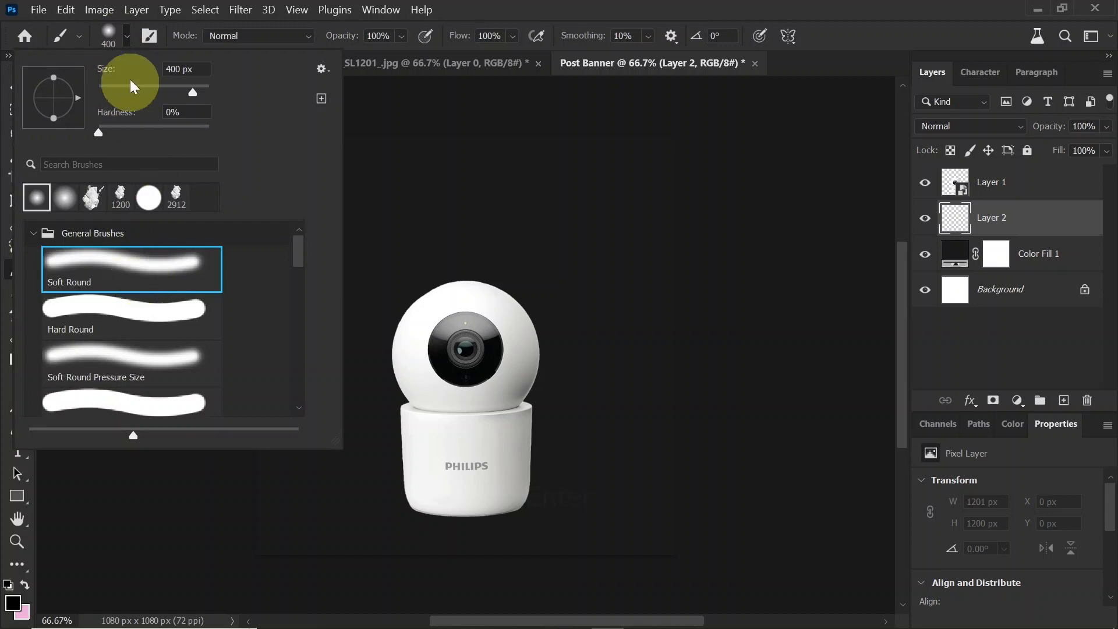
pyautogui.click(478, 384)
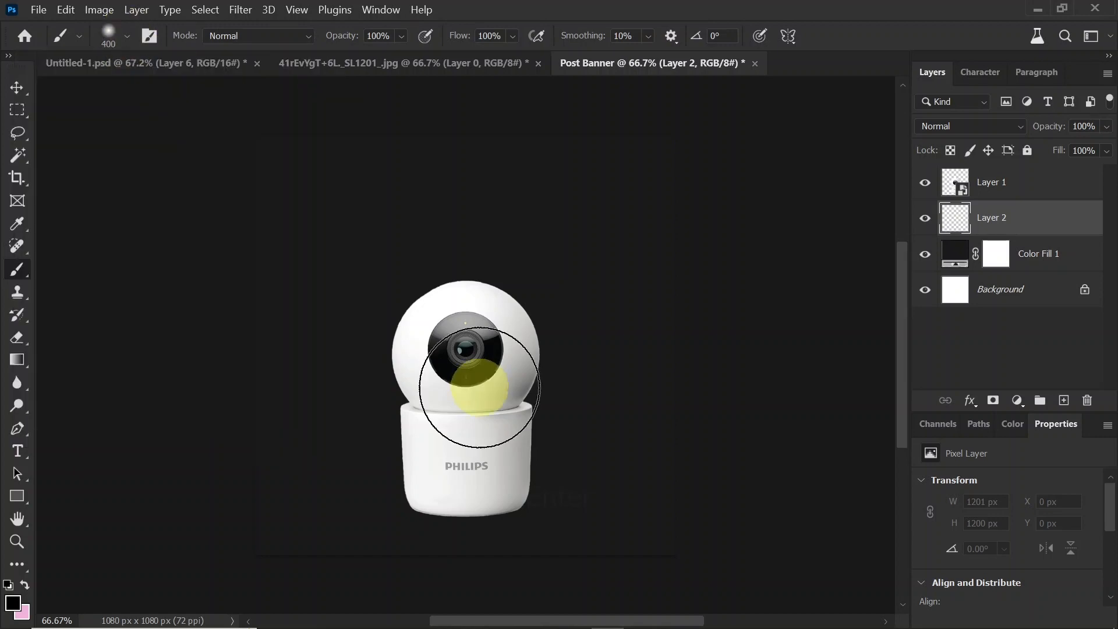
pyautogui.press(']')
pyautogui.press(']')
pyautogui.press(']')
pyautogui.press(']')
pyautogui.press(']')
pyautogui.press(']')
pyautogui.press(']')
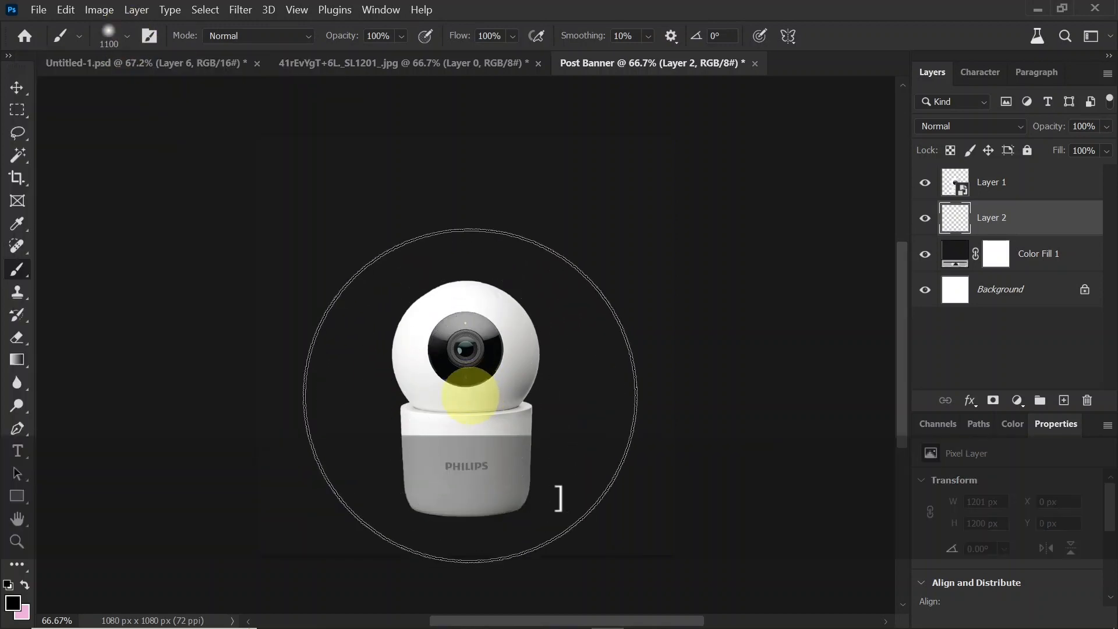
# Step: Set the foreground colour to #474747 and paint a soft glow with two dabs behind the camera's base
pyautogui.click(13, 603)
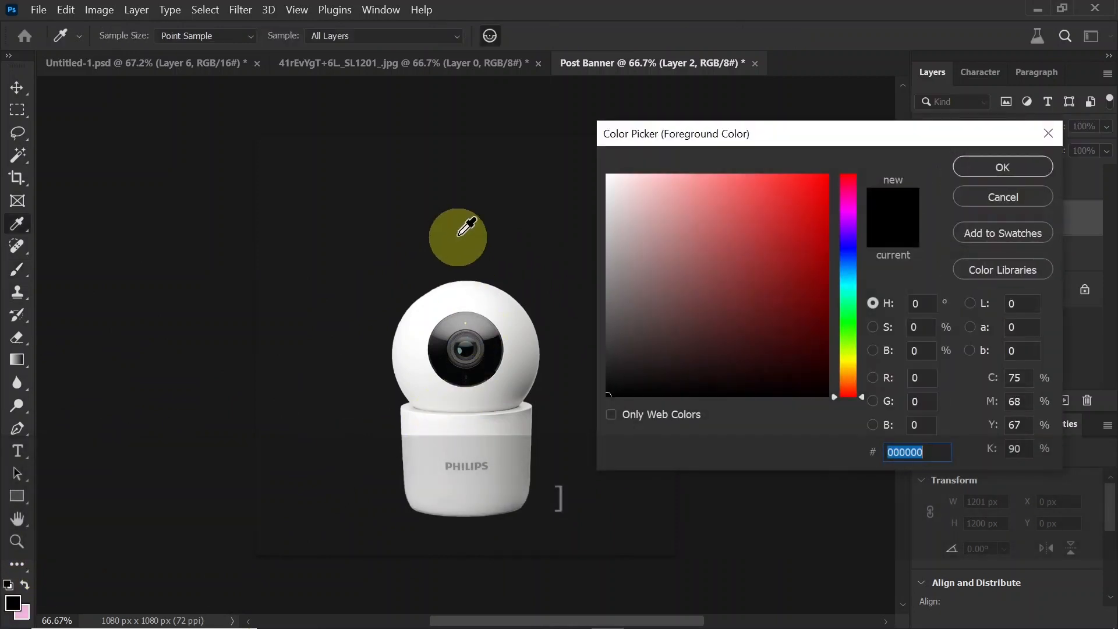
pyautogui.click(457, 225)
pyautogui.moveTo(610, 383); pyautogui.dragTo(597, 342)
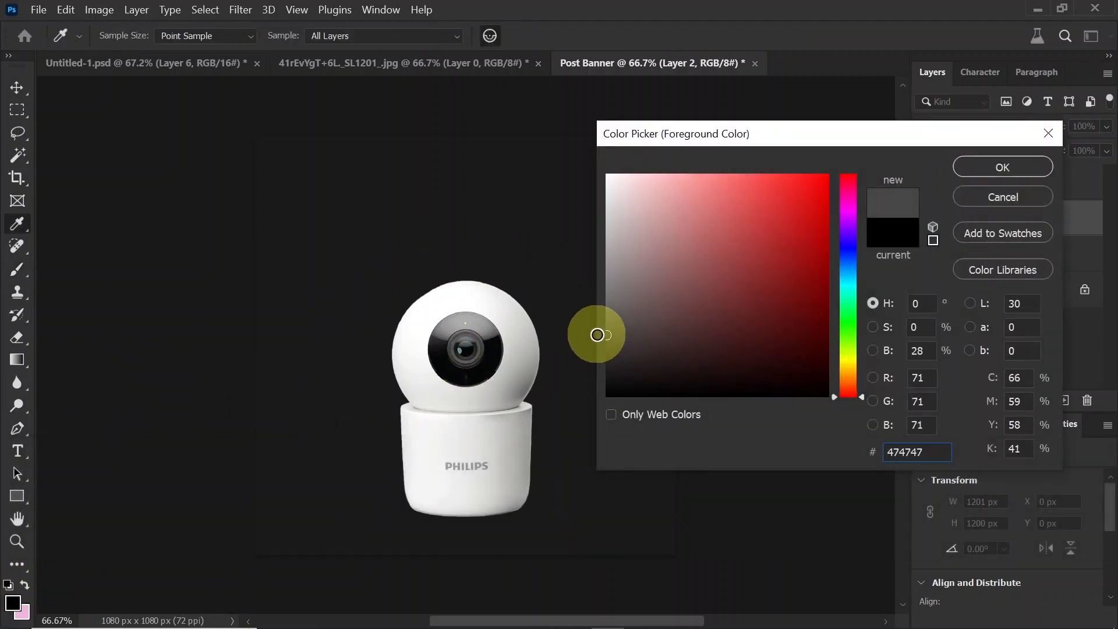
pyautogui.click(1012, 166)
pyautogui.press('b')
pyautogui.click(464, 419)
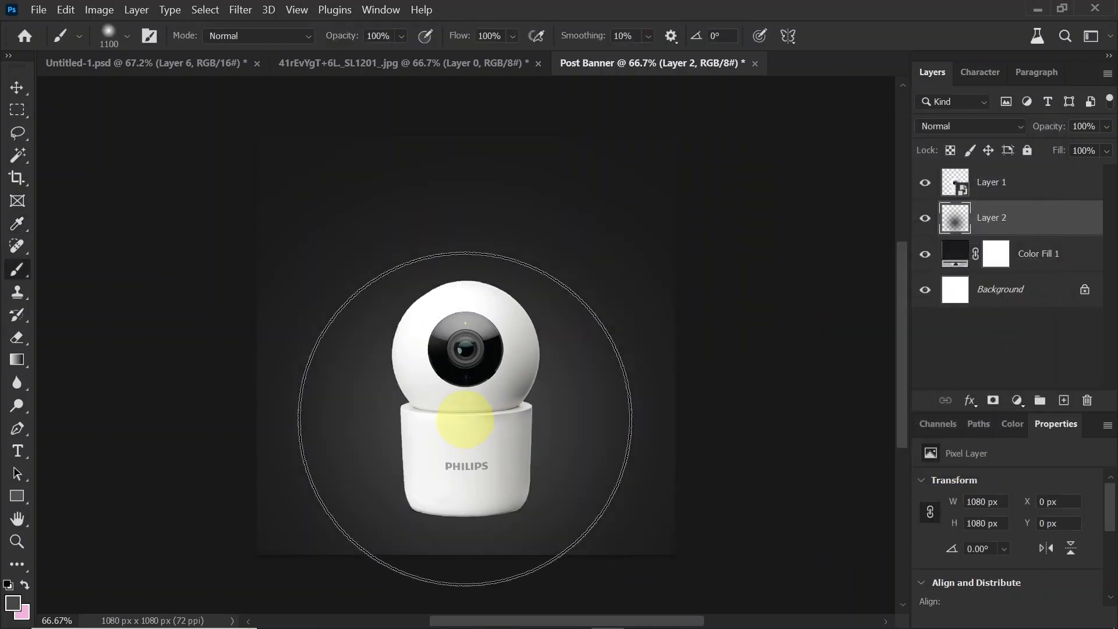
pyautogui.click(469, 419)
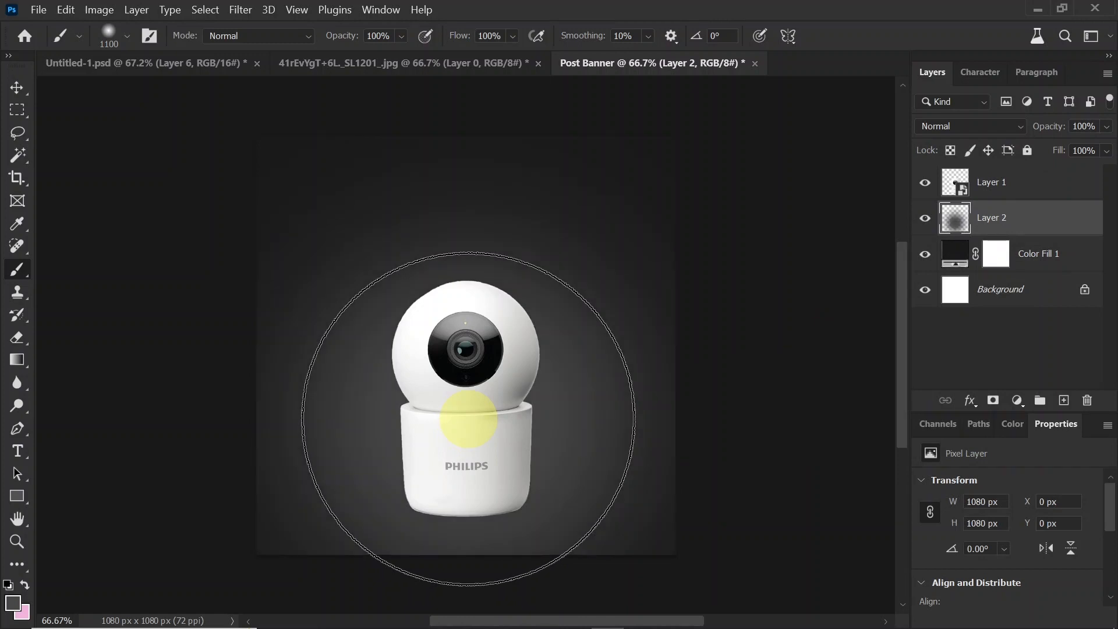
# Step: Flatten and widen the painted glow to about 1218 x 371 px so it forms a floor under the camera
pyautogui.hotkey('ctrl', 't')
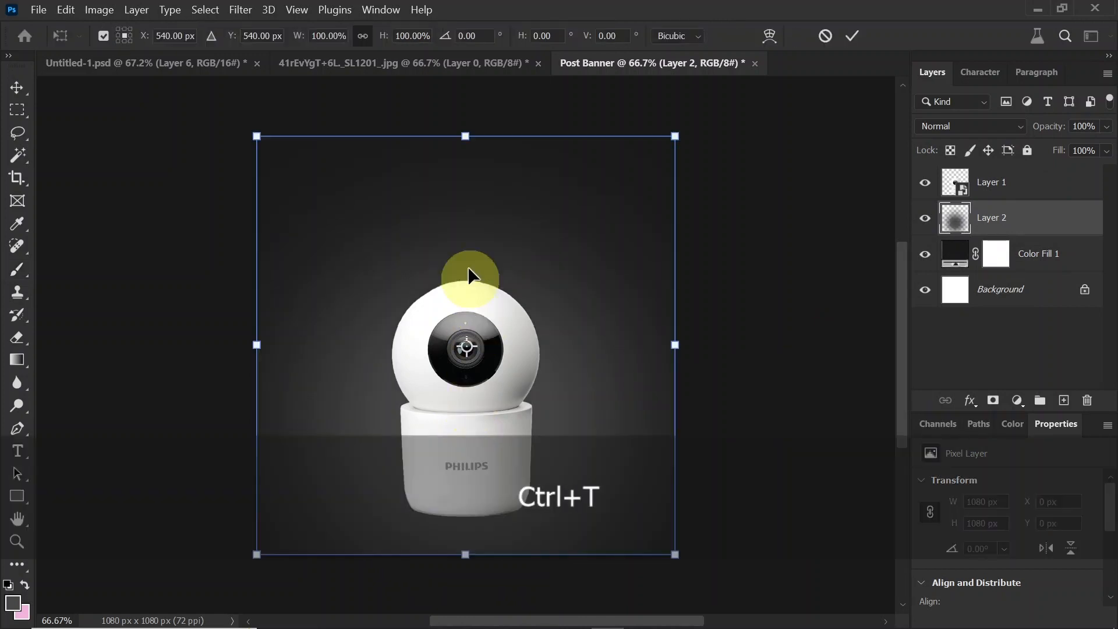
pyautogui.moveTo(466, 137)
pyautogui.mouseDown()
pyautogui.moveTo(467, 427)
pyautogui.moveTo(466, 411)
pyautogui.mouseUp()
pyautogui.press('Return')
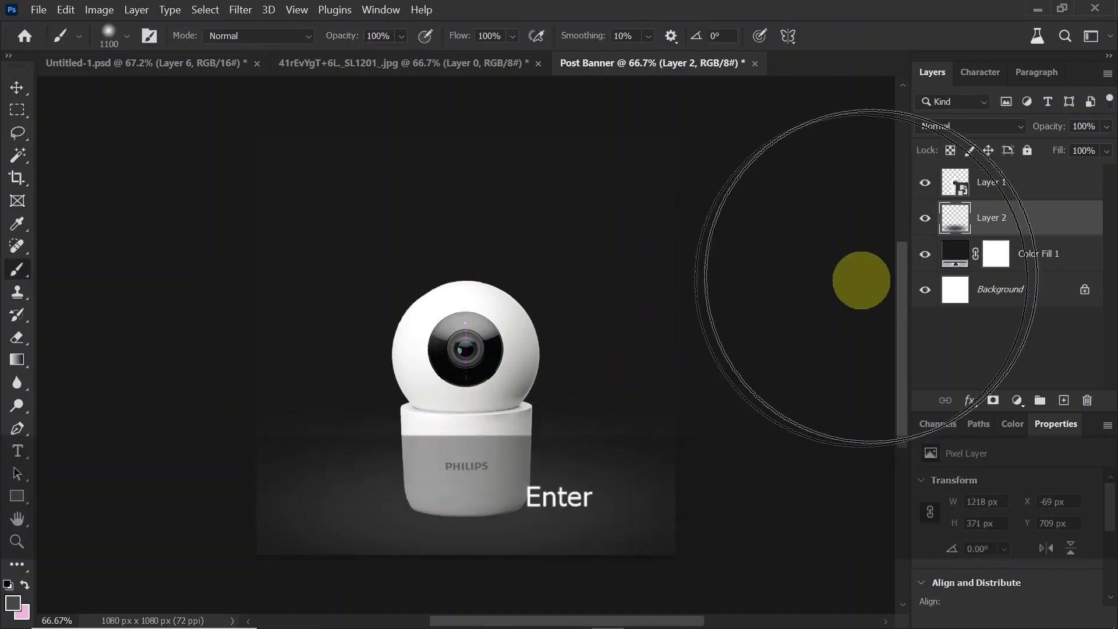
# Step: Add an empty layer above the colour fill and paint a 1600 px soft glow behind the top of the camera
pyautogui.click(1030, 251)
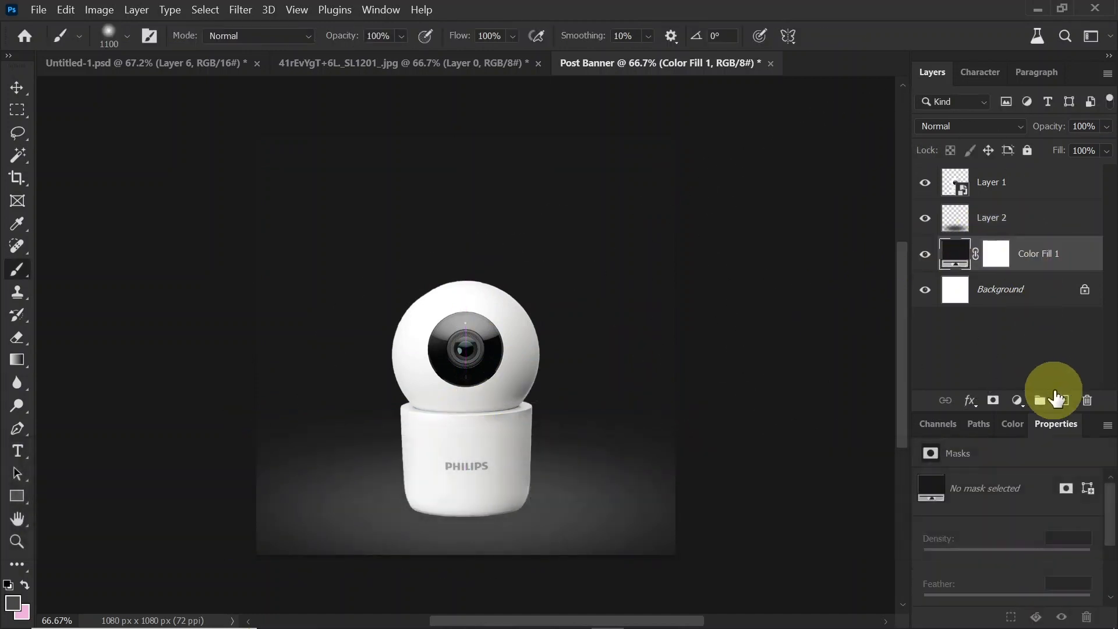
pyautogui.click(1064, 401)
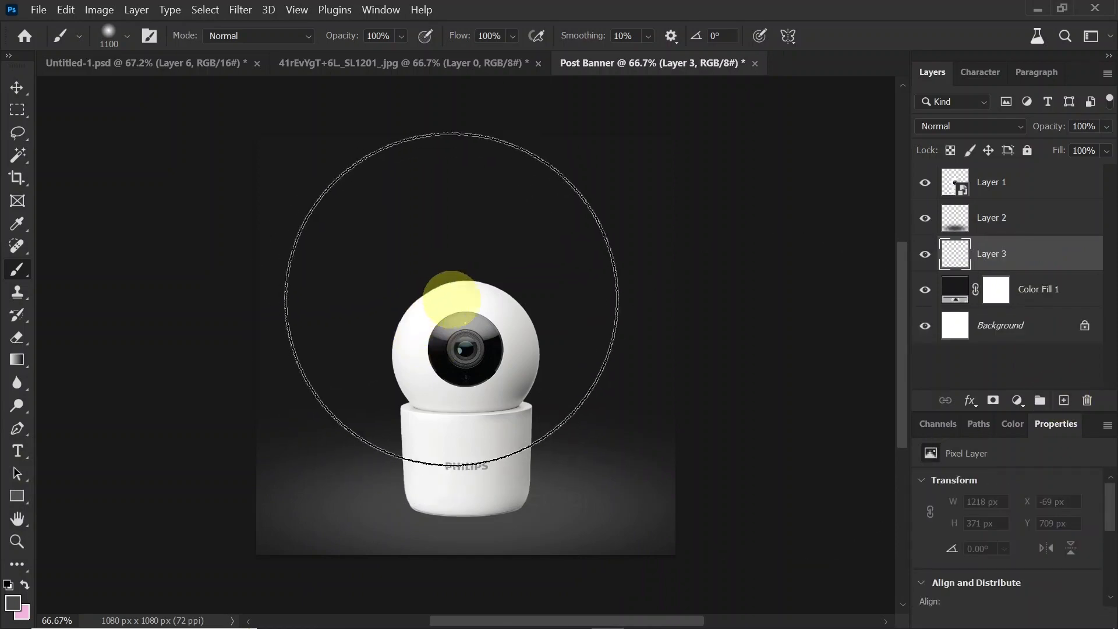
pyautogui.press(']')
pyautogui.press(']')
pyautogui.press(']')
pyautogui.press(']')
pyautogui.press(']')
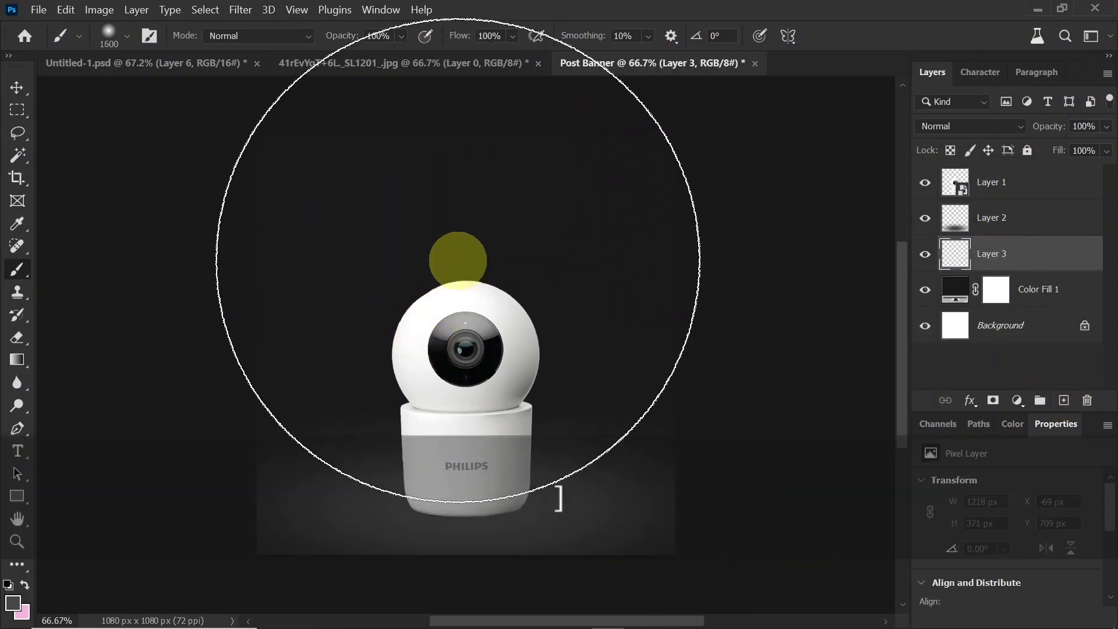
pyautogui.click(458, 260)
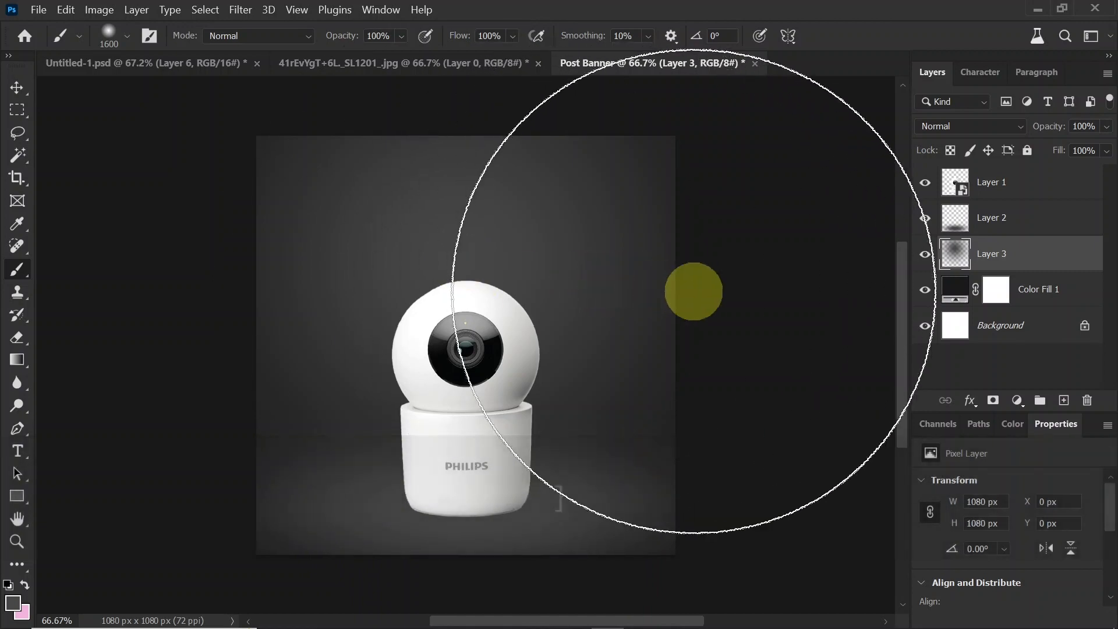
# Step: Duplicate the camera smart object layer with the Move tool active
pyautogui.click(16, 88)
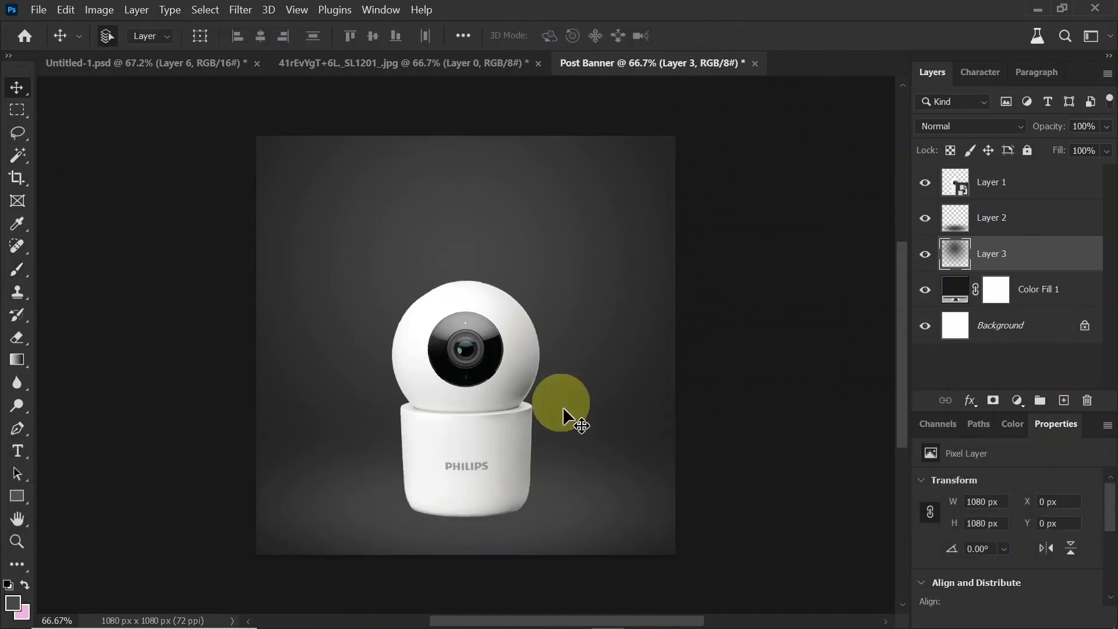
pyautogui.click(495, 358)
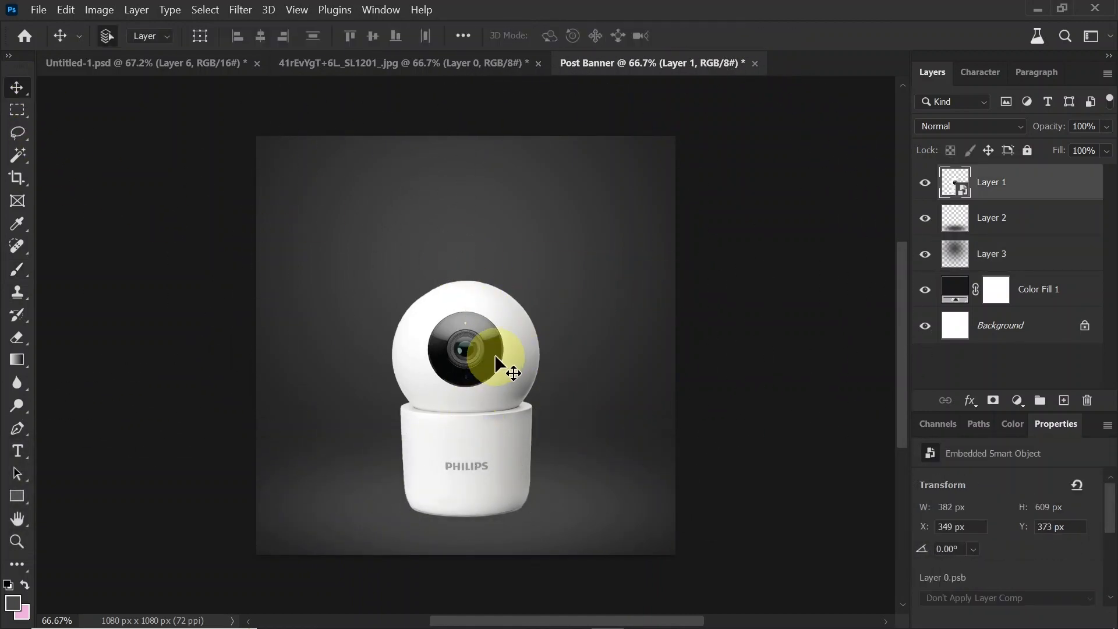
pyautogui.press('ctrl')
pyautogui.hotkey('ctrl', 'j')
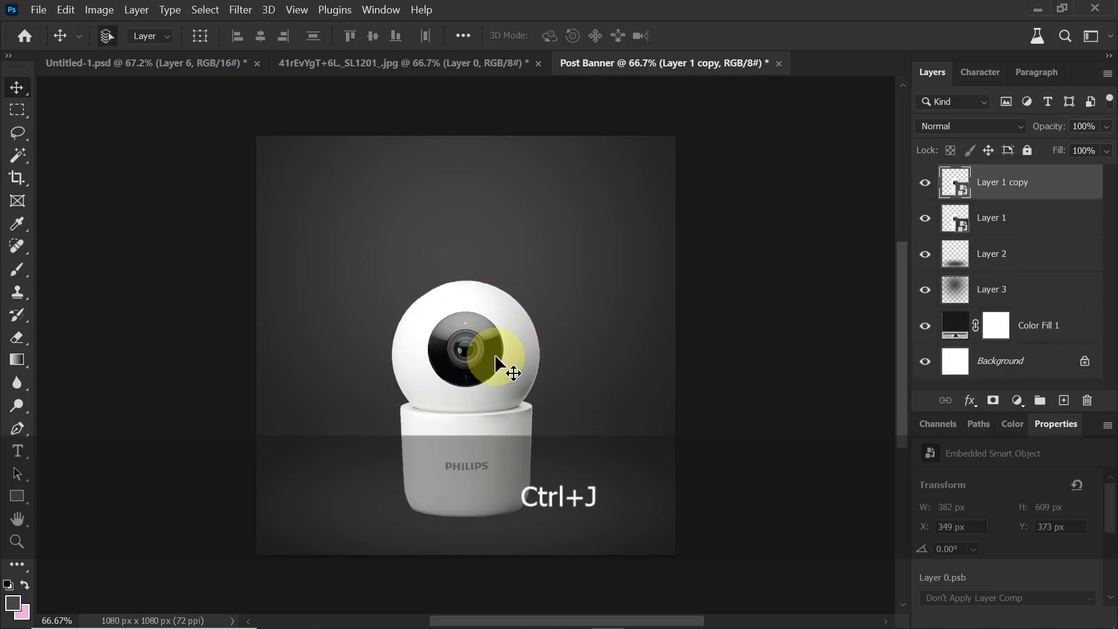
# Step: Flip the original camera layer vertically about its bottom edge and move it up to Y 932 px as a reflection under the base
pyautogui.click(1039, 221)
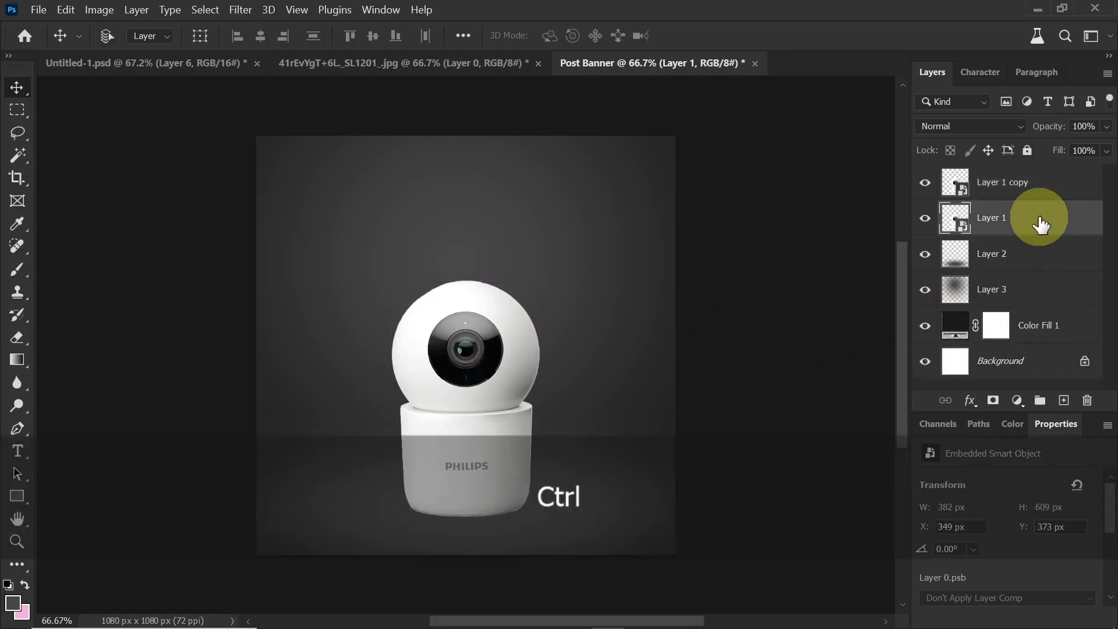
pyautogui.hotkey('ctrl', 't')
pyautogui.moveTo(465, 398); pyautogui.dragTo(461, 515)
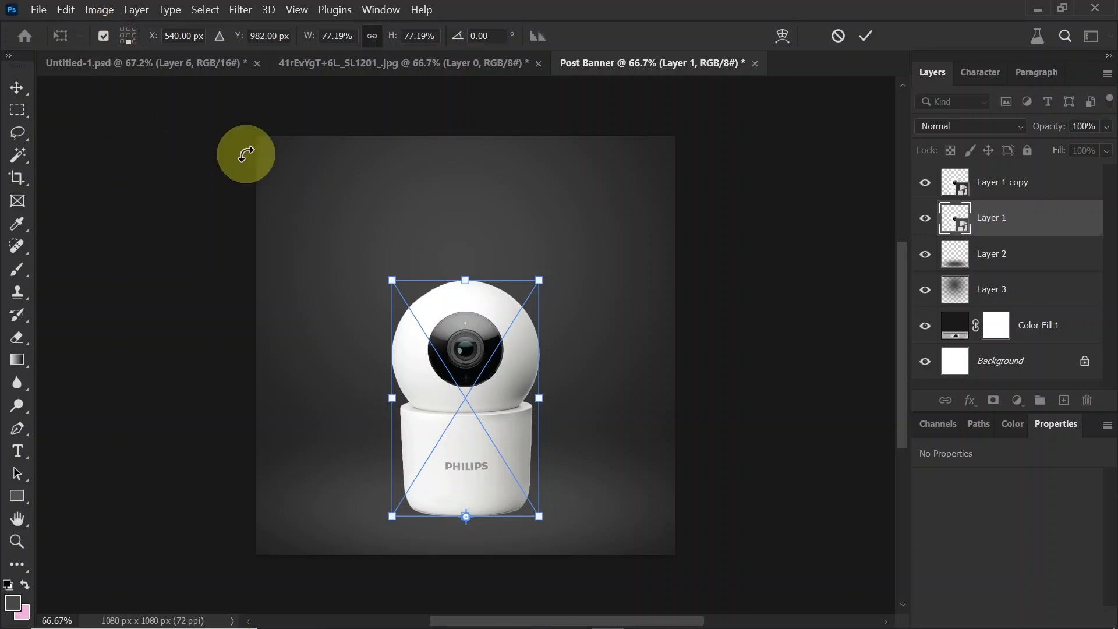
pyautogui.rightClick(504, 379)
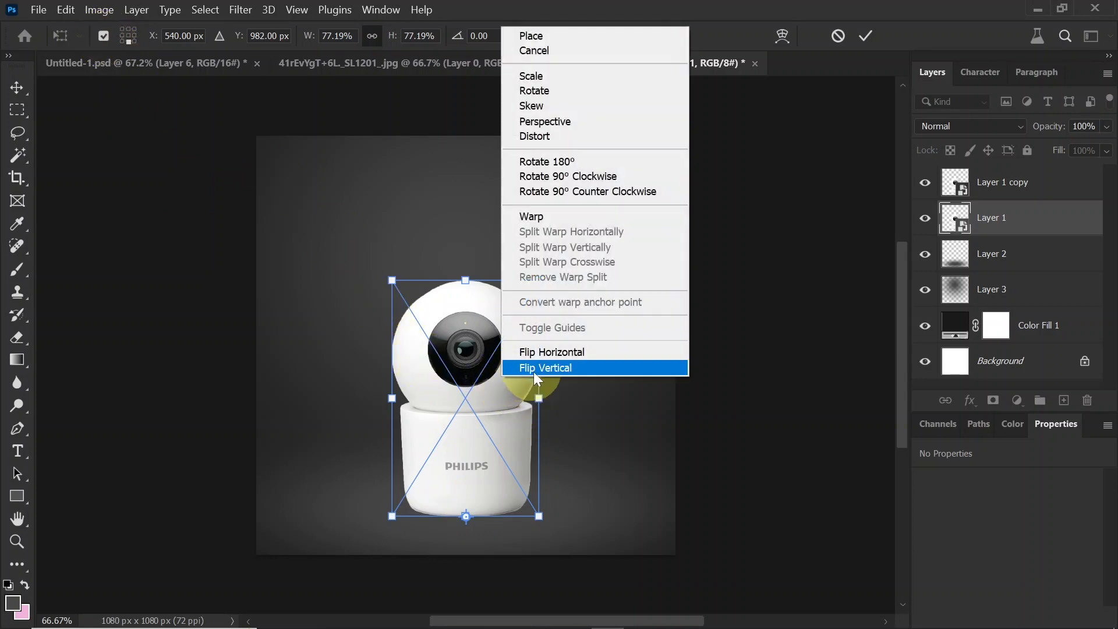
pyautogui.click(564, 373)
pyautogui.press('Return')
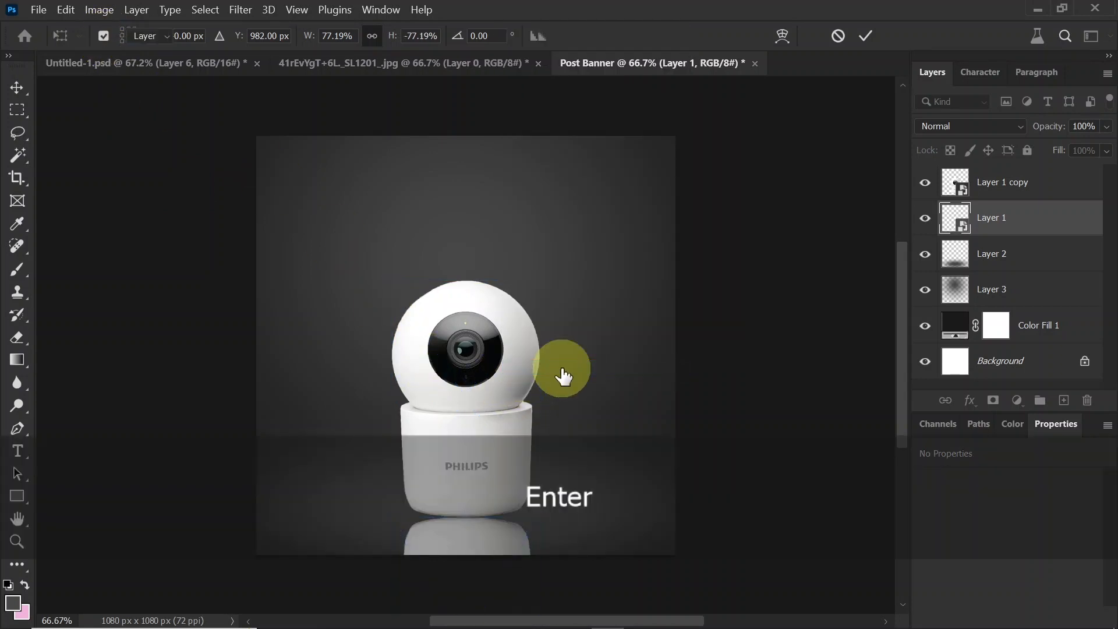
pyautogui.hotkey('shift', 'Up')
pyautogui.hotkey('shift', 'Up')
pyautogui.hotkey('shift', 'Up')
pyautogui.hotkey('shift', 'Up')
pyautogui.hotkey('shift', 'Up')
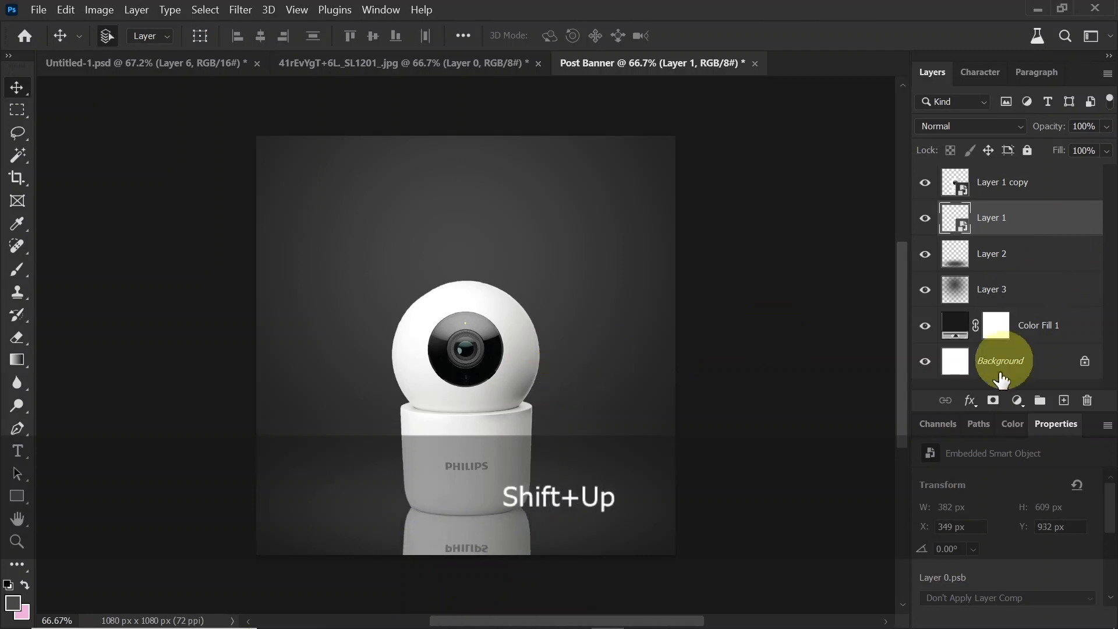
# Step: Add a layer mask to the reflection and fade its lower part with a black 300 px soft brush
pyautogui.click(993, 401)
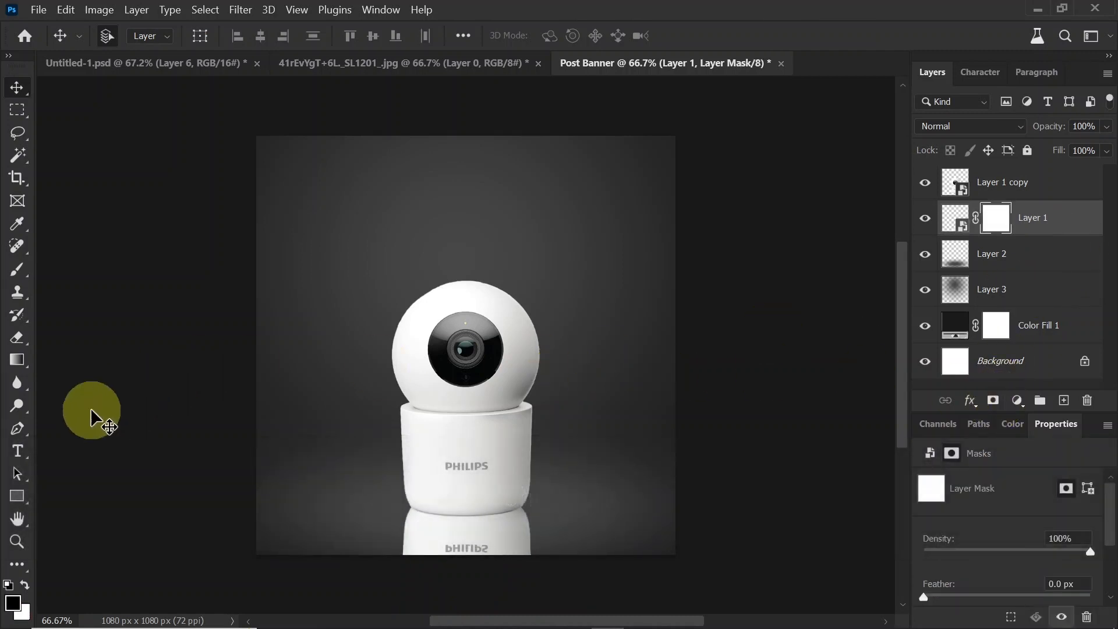
pyautogui.click(16, 270)
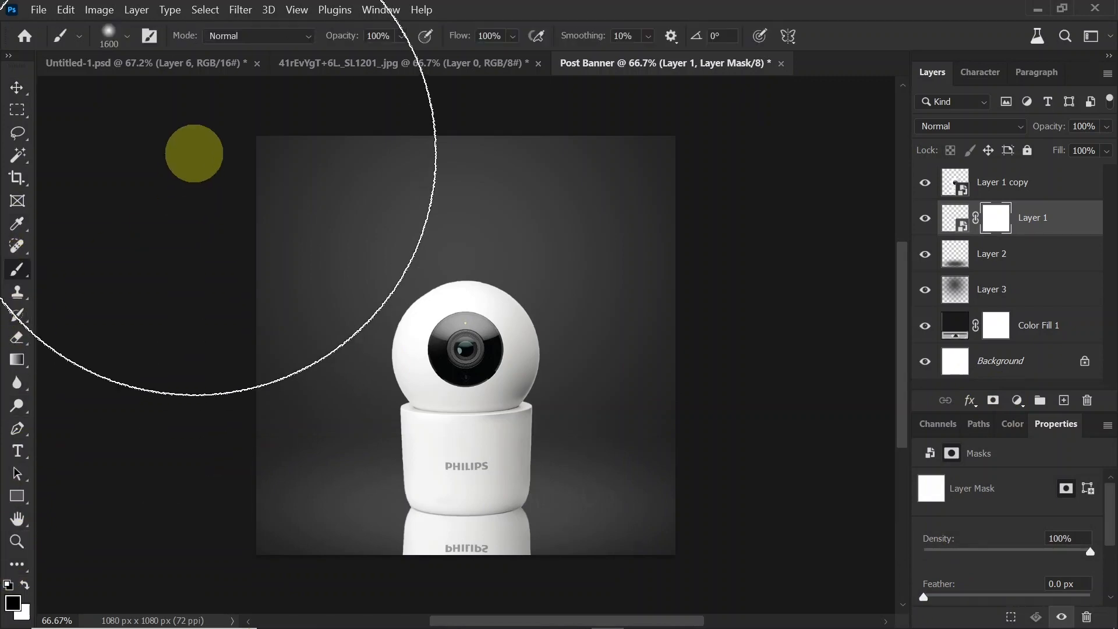
pyautogui.click(13, 605)
pyautogui.moveTo(720, 341); pyautogui.dragTo(524, 467)
pyautogui.click(1000, 172)
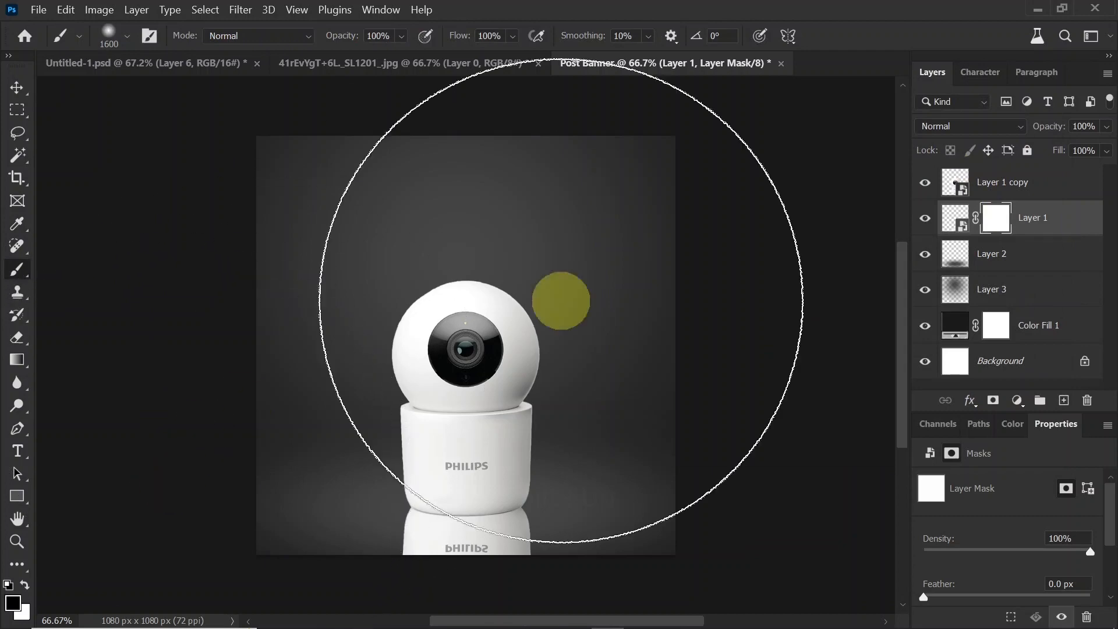
pyautogui.press('[')
pyautogui.press('[')
pyautogui.press('[')
pyautogui.press('[')
pyautogui.press('[')
pyautogui.press('[')
pyautogui.press('[')
pyautogui.press('[')
pyautogui.press('[')
pyautogui.press('[')
pyautogui.press('[')
pyautogui.press('[')
pyautogui.press('[')
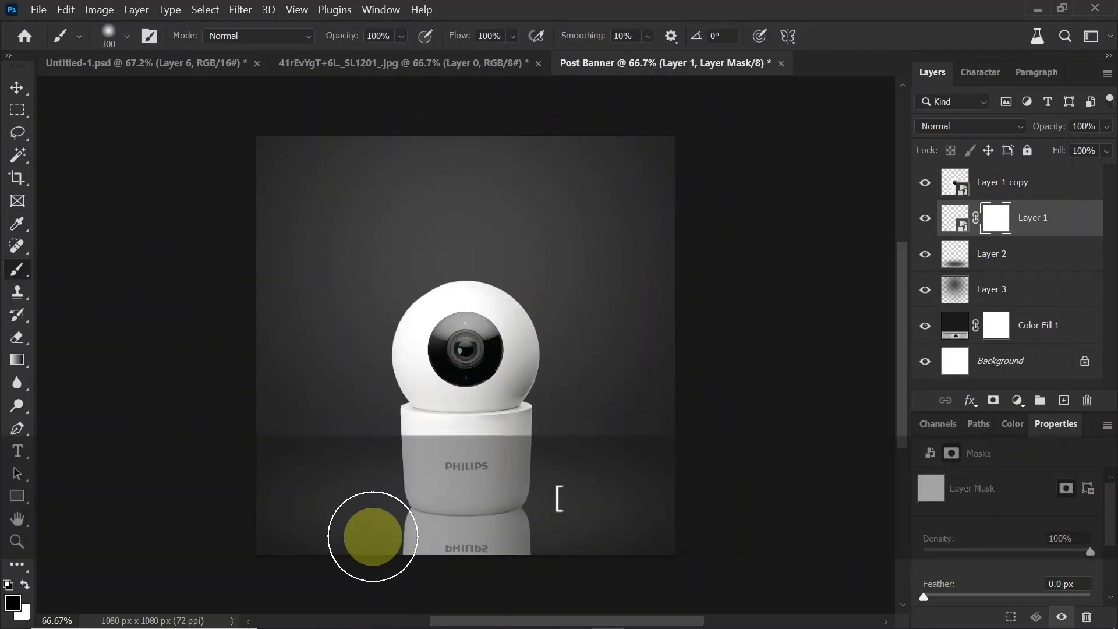
pyautogui.moveTo(374, 540)
pyautogui.mouseDown()
pyautogui.moveTo(470, 569)
pyautogui.moveTo(610, 572)
pyautogui.mouseUp()
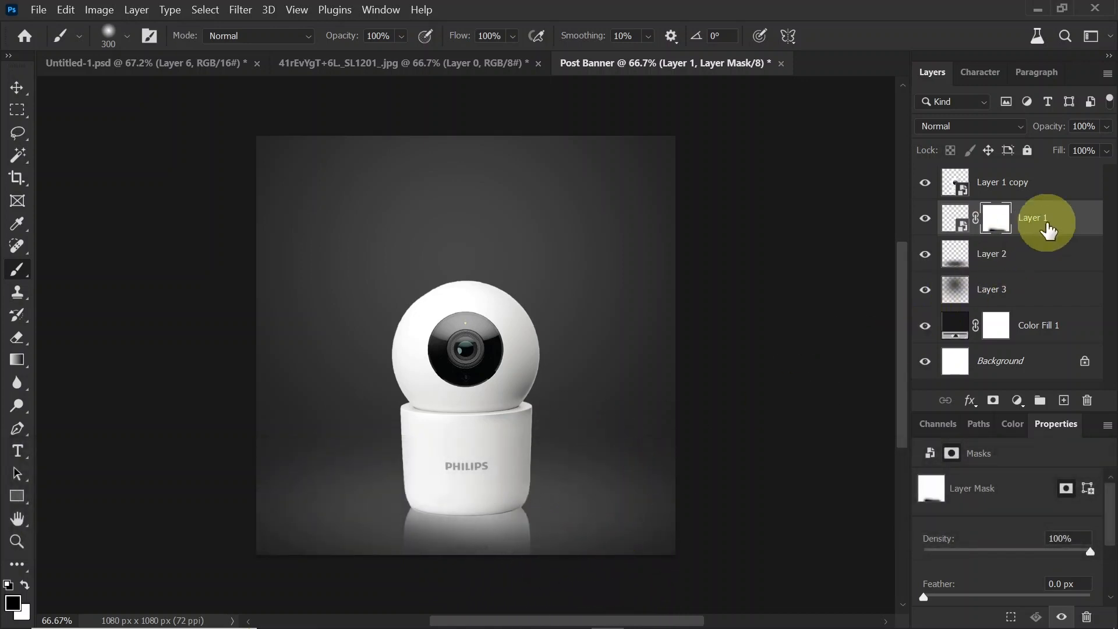
# Step: Add an empty layer above the floor glow and paint a soft 300 px dab of #000000 above the camera
pyautogui.click(1045, 254)
pyautogui.click(1064, 402)
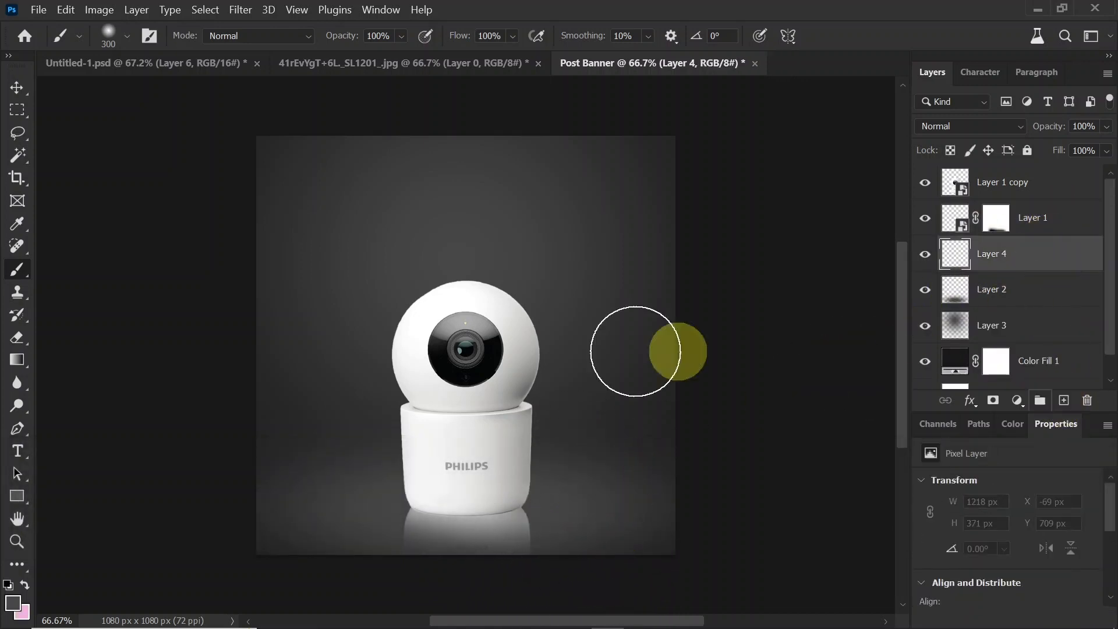
pyautogui.click(12, 604)
pyautogui.moveTo(669, 374); pyautogui.dragTo(569, 432)
pyautogui.click(1003, 168)
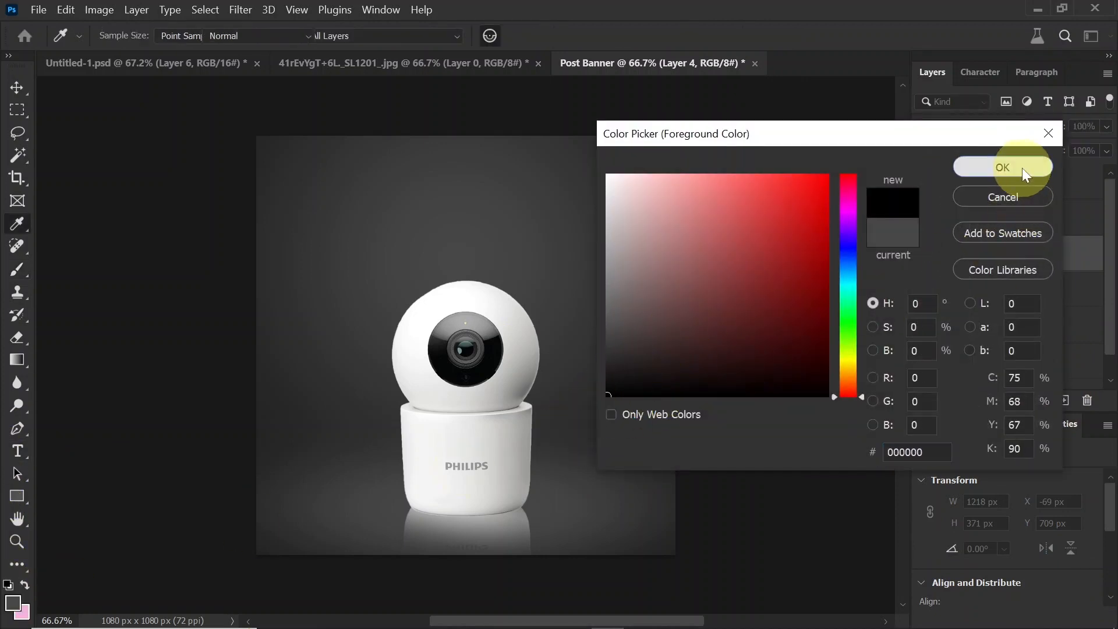
pyautogui.press('b')
pyautogui.moveTo(475, 262)
pyautogui.mouseDown()
pyautogui.moveTo(474, 250)
pyautogui.moveTo(481, 257)
pyautogui.mouseUp()
# Step: Flatten the black dab to about 783 x 80 px at the camera's base and move its layer above the reflection layer
pyautogui.press('ctrl')
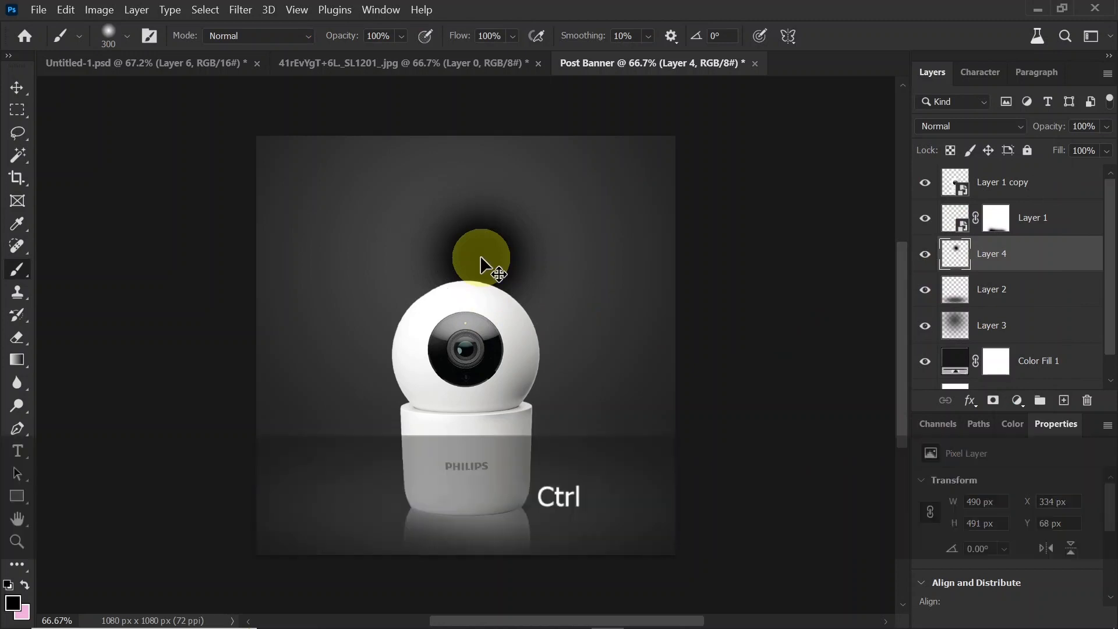
pyautogui.hotkey('ctrl', 't')
pyautogui.moveTo(486, 162); pyautogui.dragTo(645, 506)
pyautogui.moveTo(566, 513); pyautogui.dragTo(555, 511)
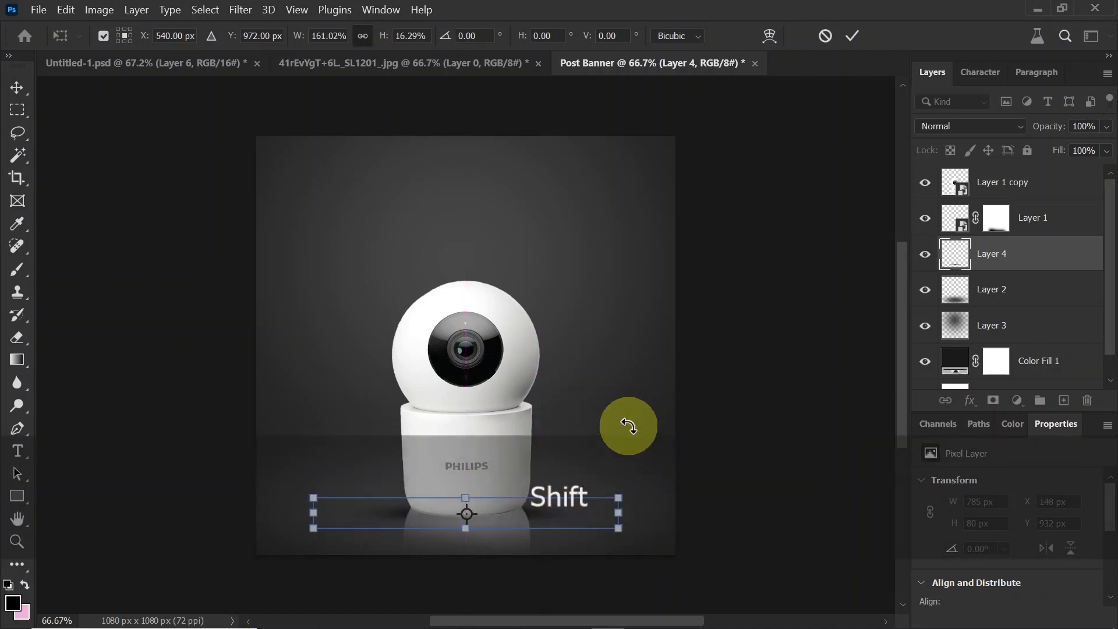
pyautogui.press('Return')
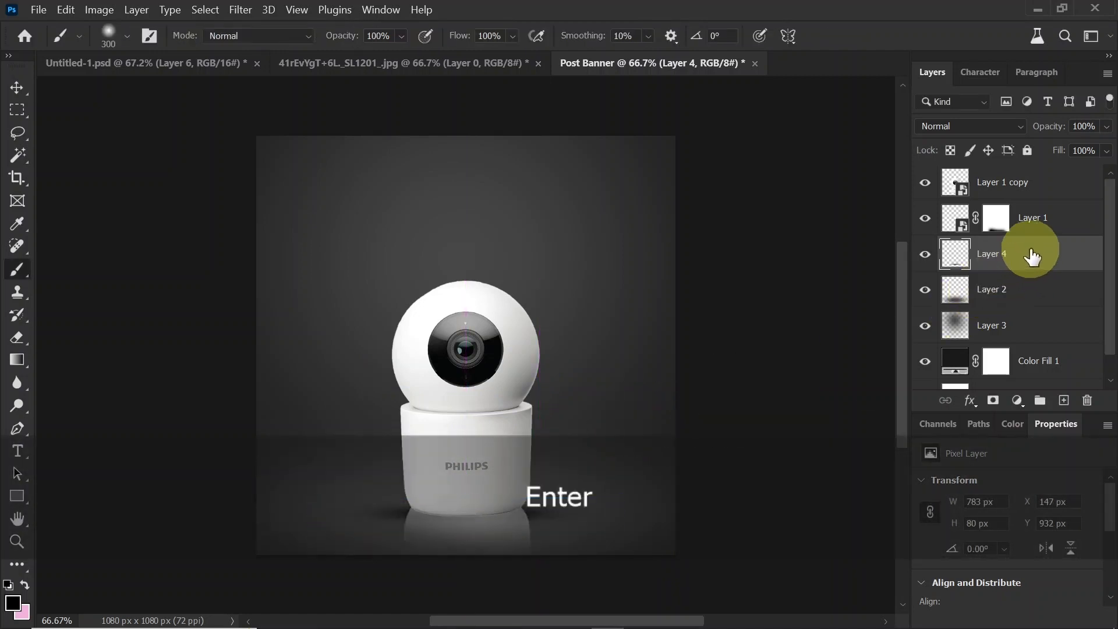
pyautogui.moveTo(1032, 257)
pyautogui.mouseDown()
pyautogui.moveTo(1046, 248)
pyautogui.moveTo(1043, 216)
pyautogui.mouseUp()
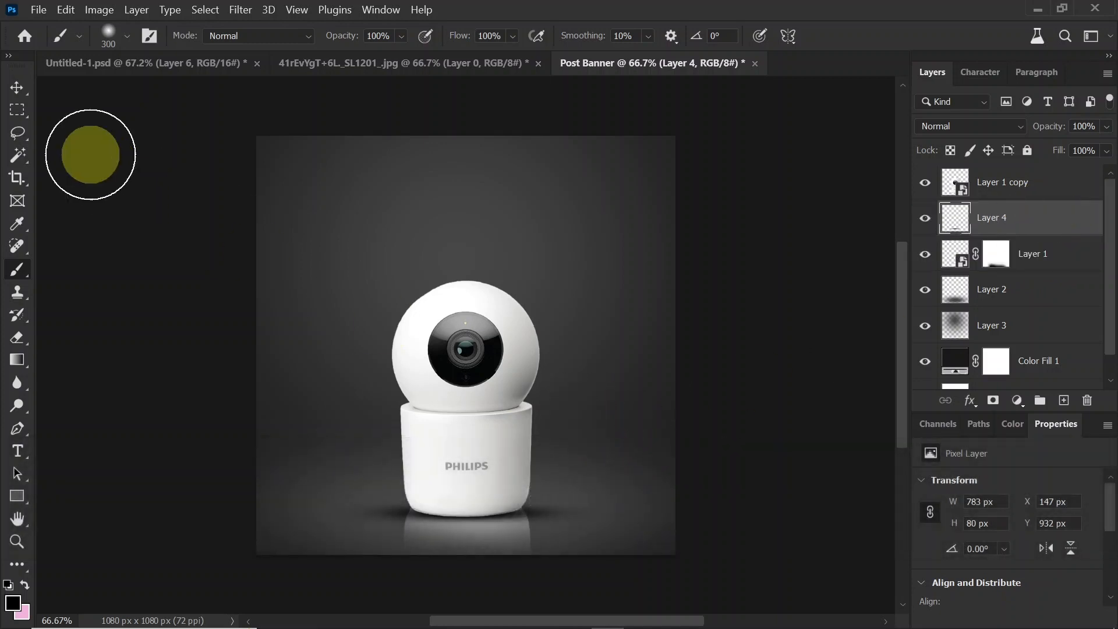
# Step: Nudge the base shadow up to Y 916 px and set its layer fill to 80%
pyautogui.click(17, 87)
pyautogui.press('shift')
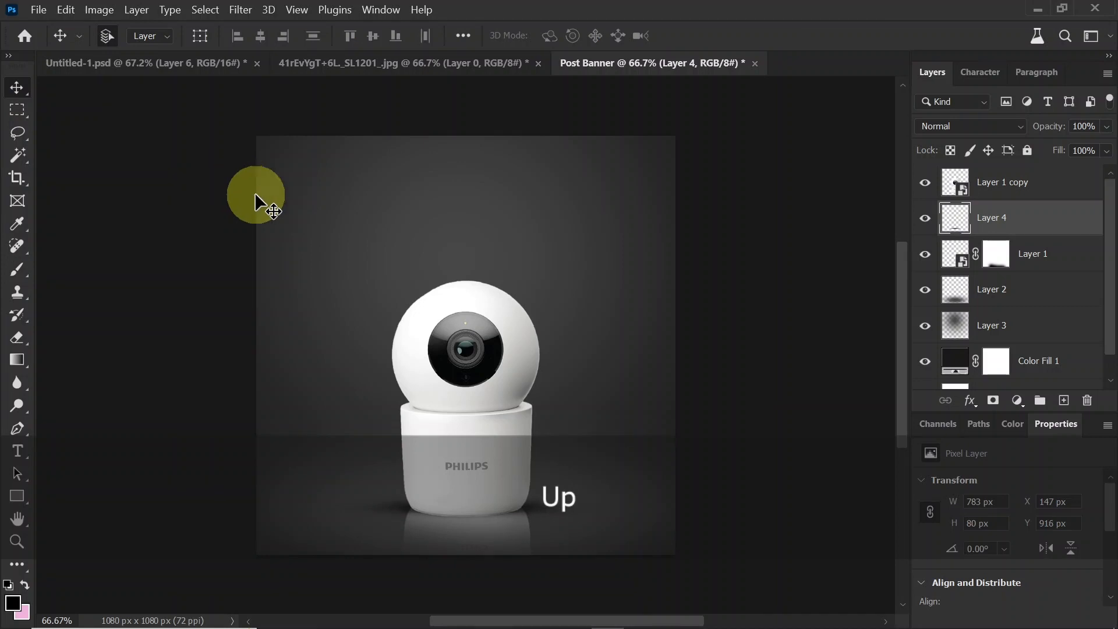
pyautogui.press('Up')
pyautogui.press('Up')
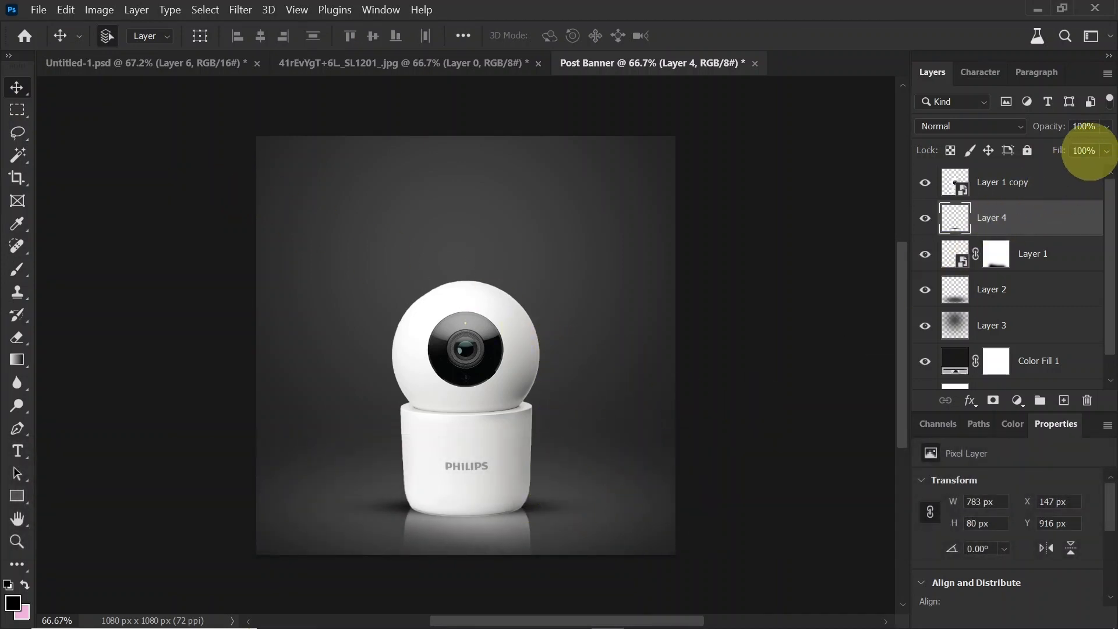
pyautogui.click(1084, 150)
pyautogui.write('8')
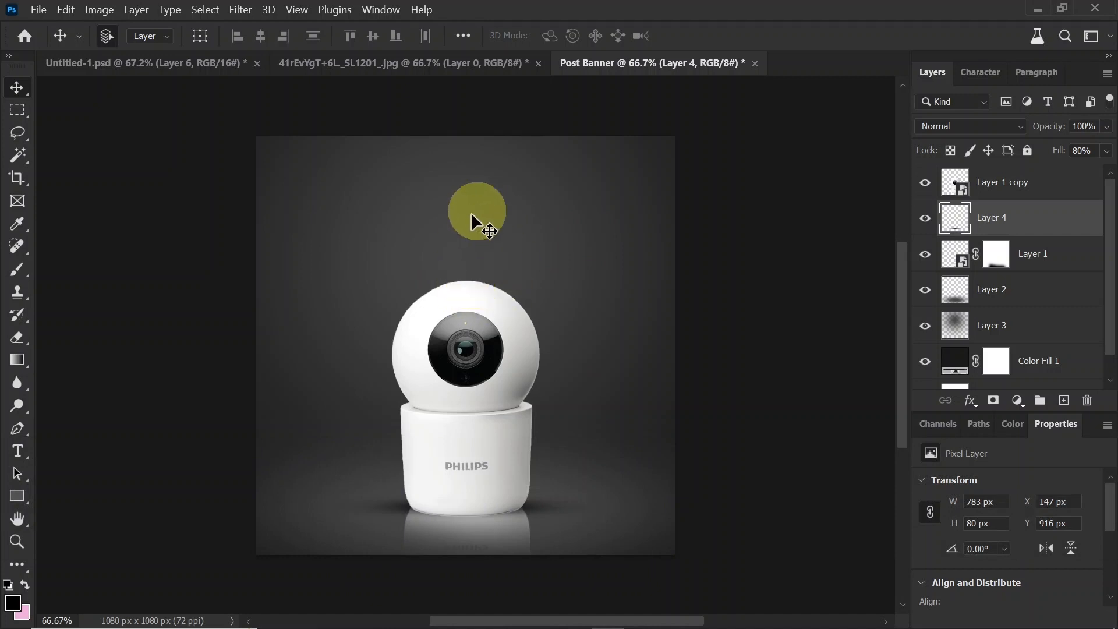
# Step: Bring the PHILIPS title, product text and outlined 51% OFF ₹2,599 badge from Untitled-1.psd into the banner and centre them above the camera
pyautogui.moveTo(471, 214)
pyautogui.mouseDown()
pyautogui.moveTo(482, 242)
pyautogui.moveTo(468, 240)
pyautogui.moveTo(463, 261)
pyautogui.moveTo(482, 212)
pyautogui.mouseUp()
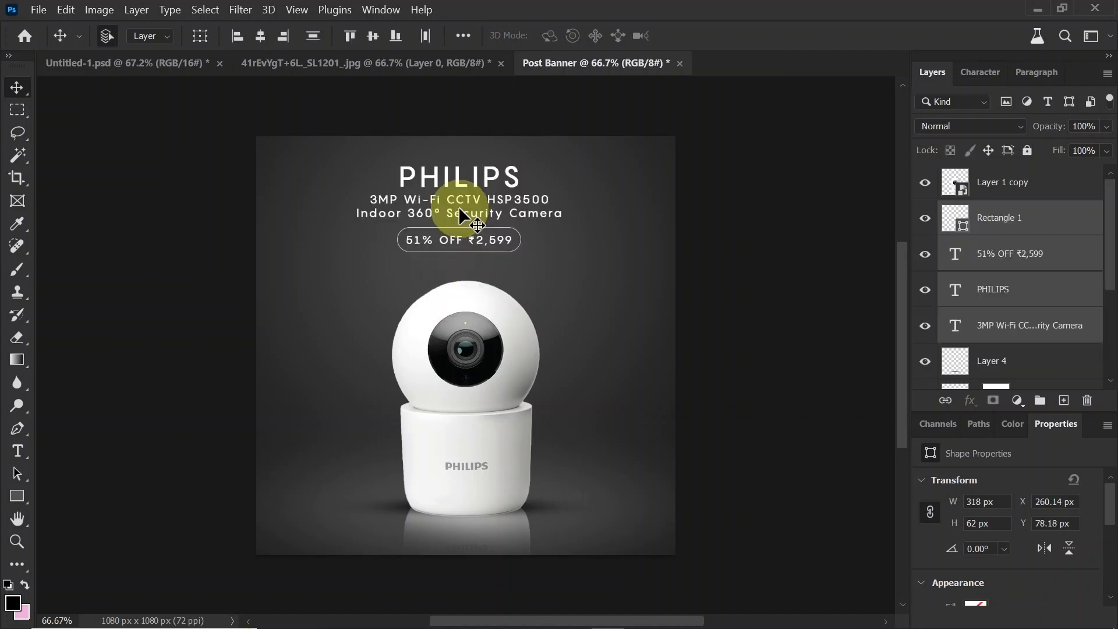
pyautogui.hotkey('ctrl', 't')
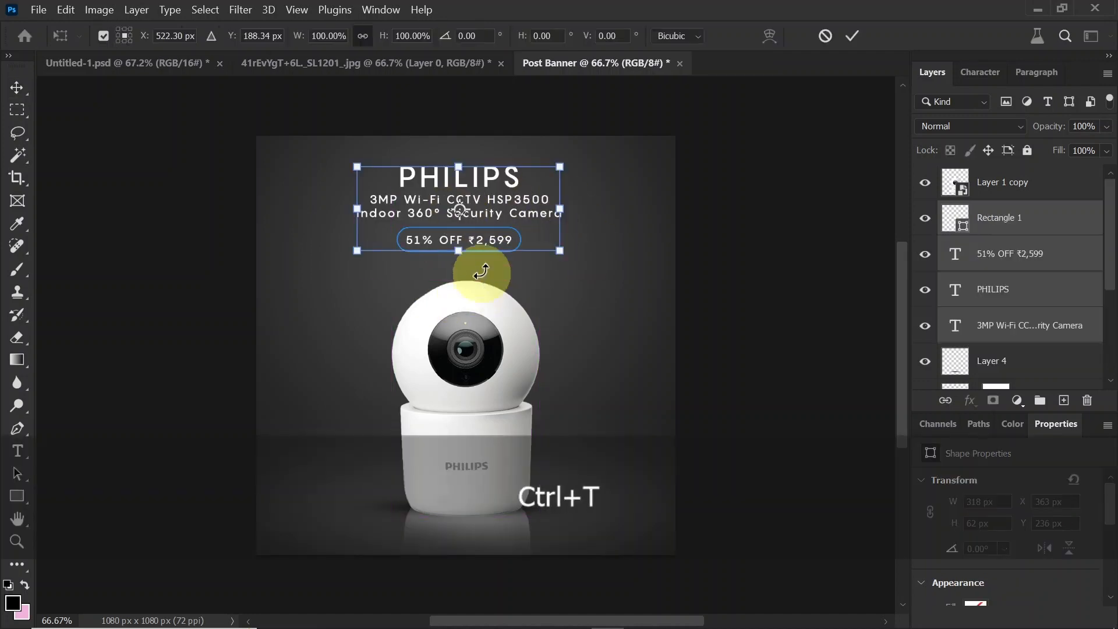
pyautogui.moveTo(500, 207); pyautogui.dragTo(509, 223)
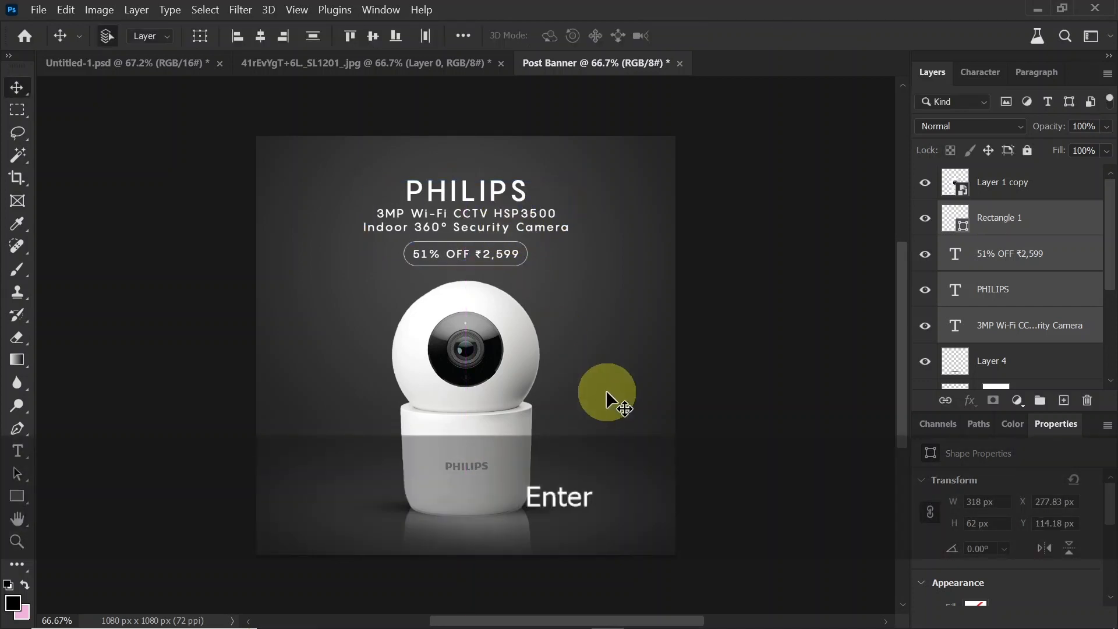
pyautogui.click(592, 259)
# Step: Check the font and character settings of the PHILIPS title
pyautogui.click(494, 194)
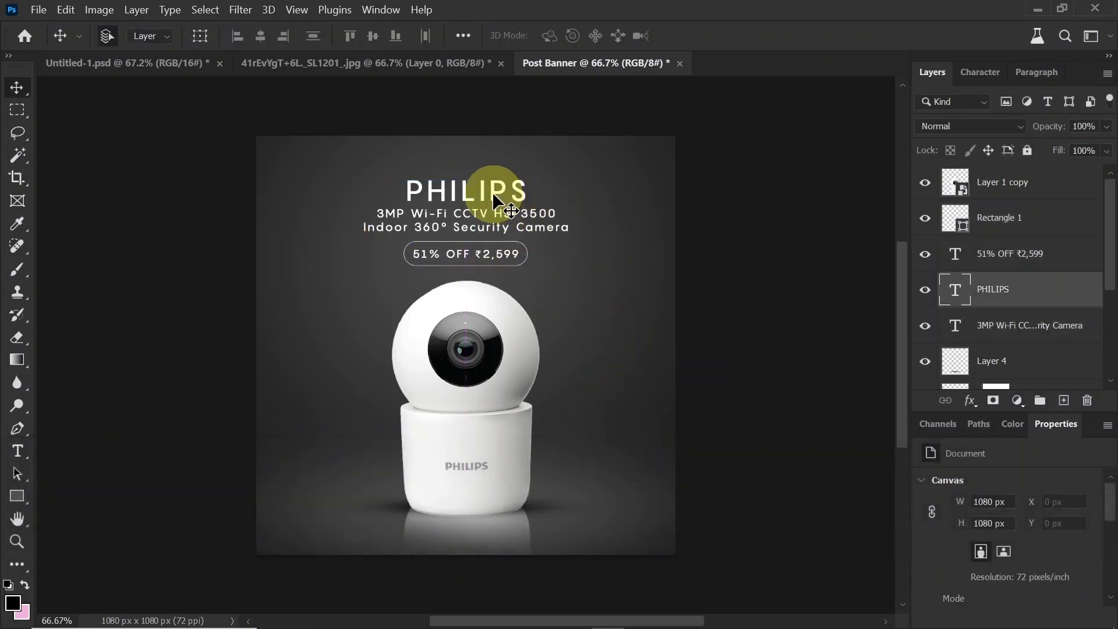
pyautogui.click(985, 73)
pyautogui.click(979, 107)
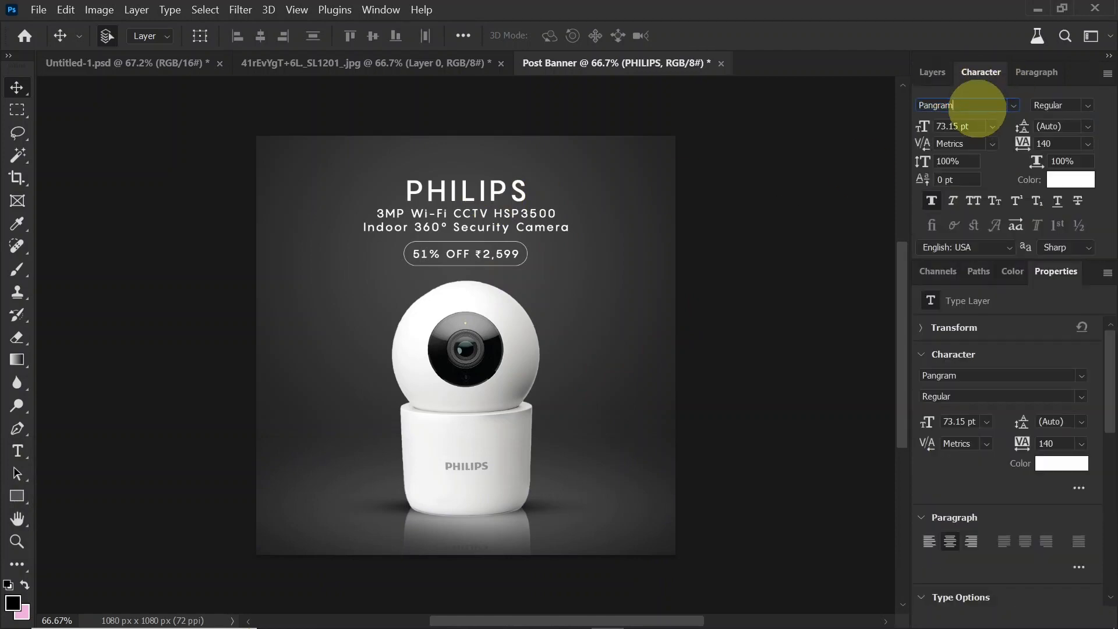
pyautogui.press('ctrl')
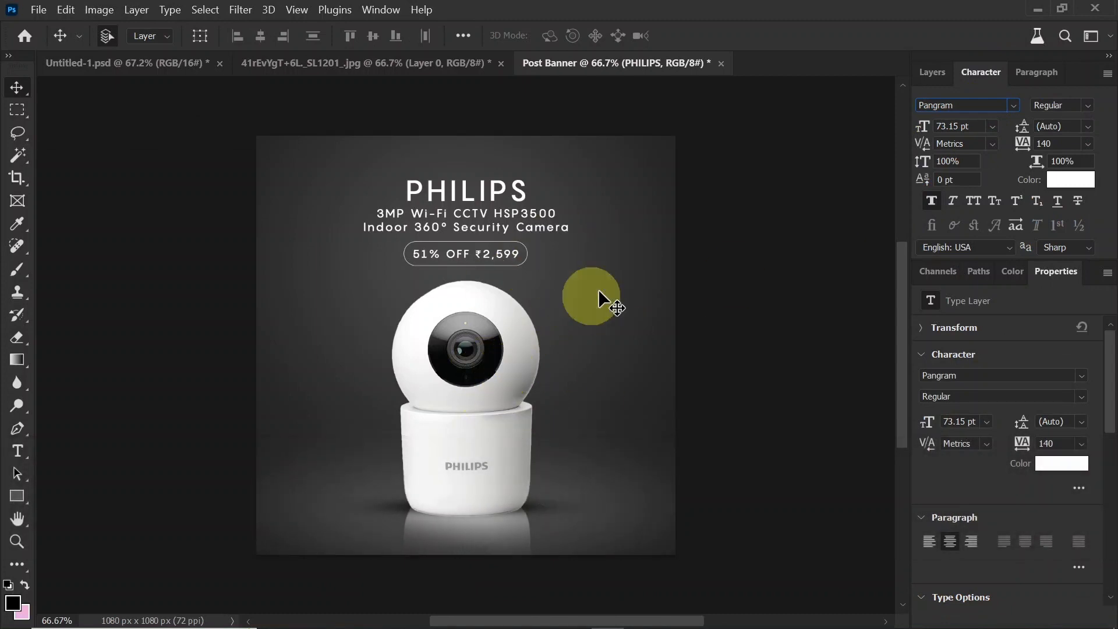
pyautogui.click(932, 71)
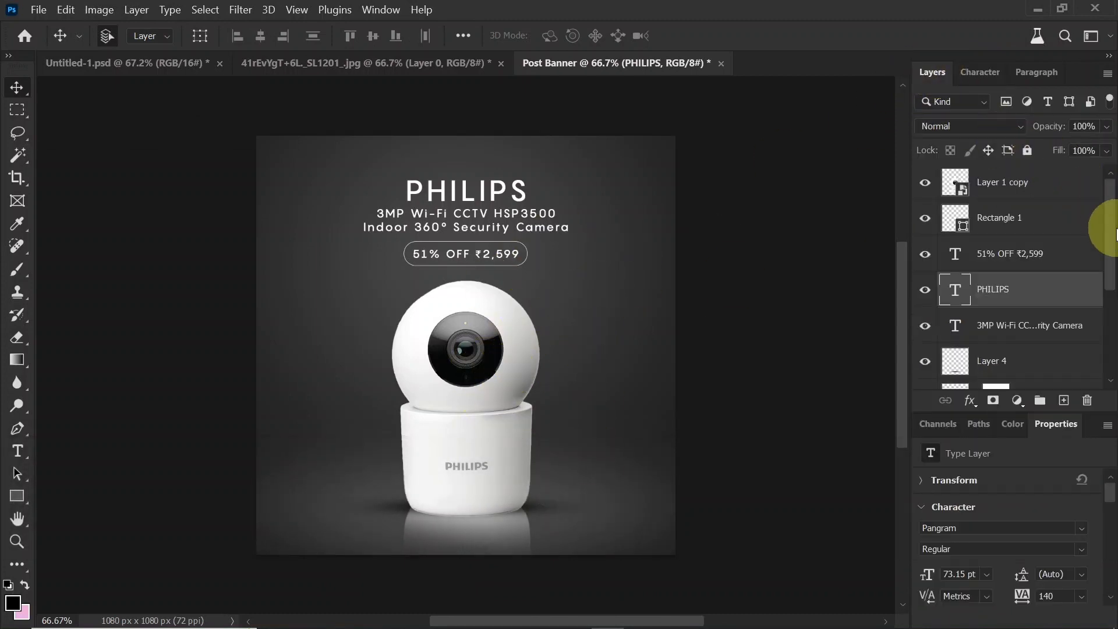
# Step: Stamp all visible layers into a new top layer and set its gamma correction to 0.87 with an Exposure adjustment
pyautogui.click(1042, 182)
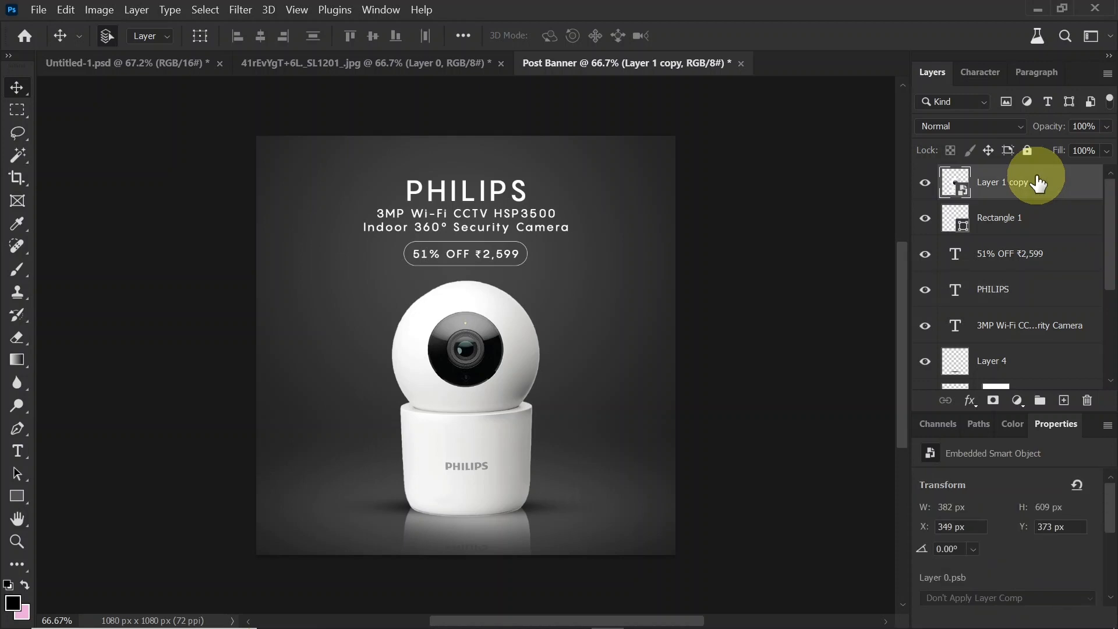
pyautogui.hotkey('ctrl', 'shift', 'alt', 'e')
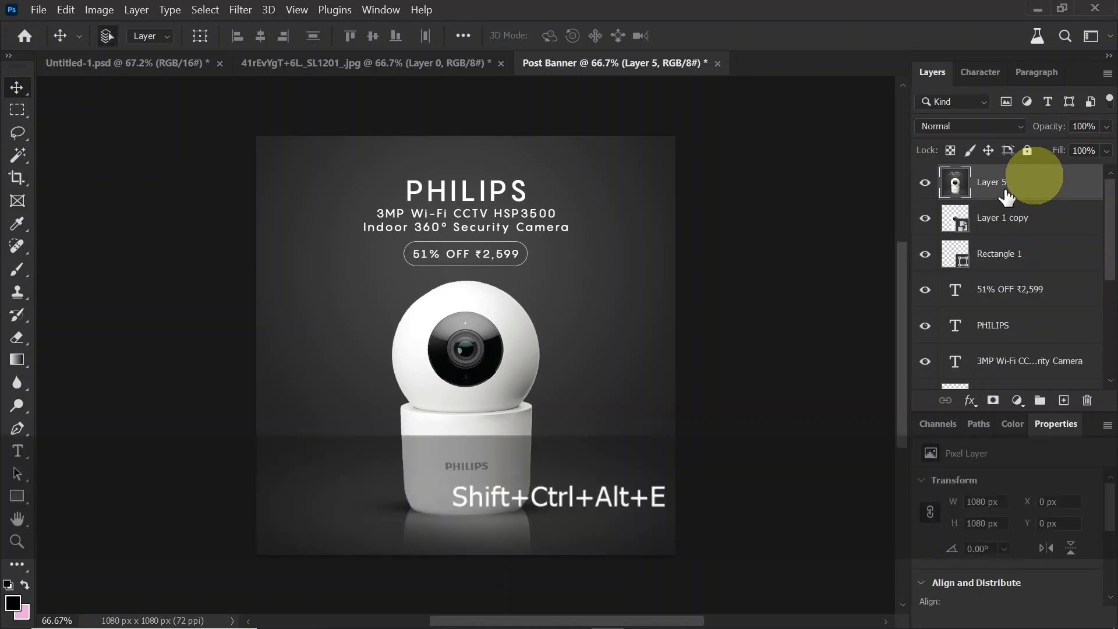
pyautogui.click(99, 10)
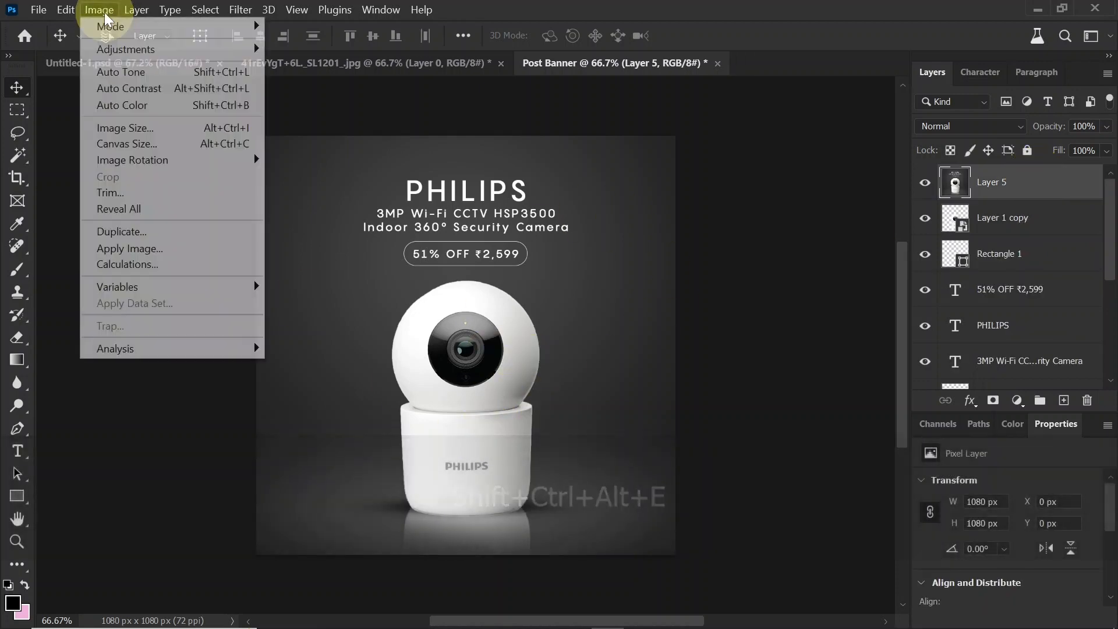
pyautogui.moveTo(128, 49)
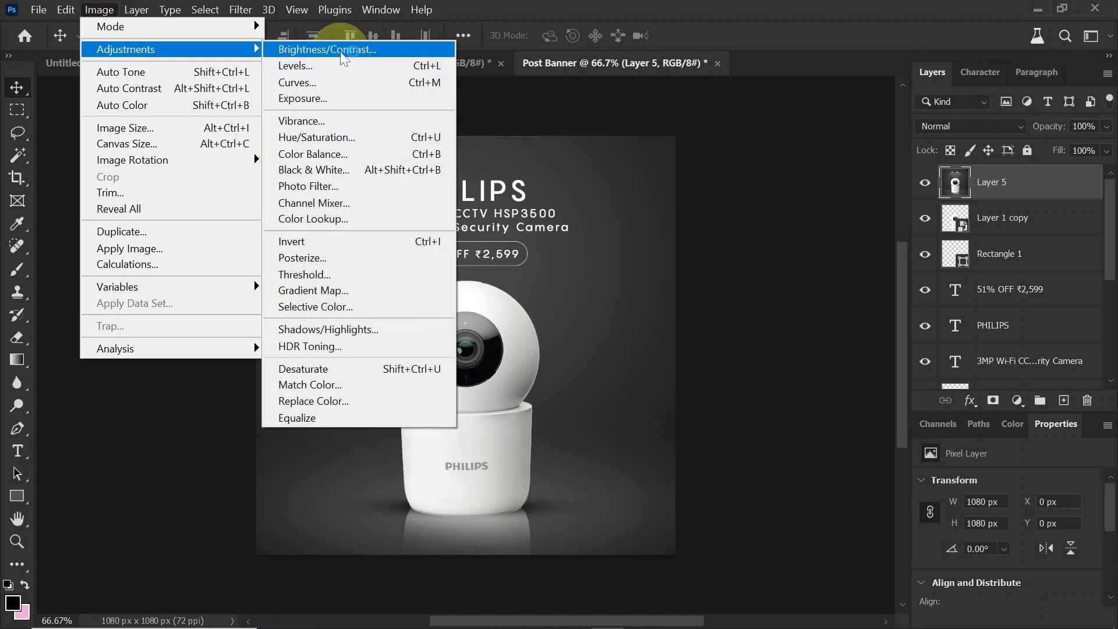
pyautogui.click(336, 99)
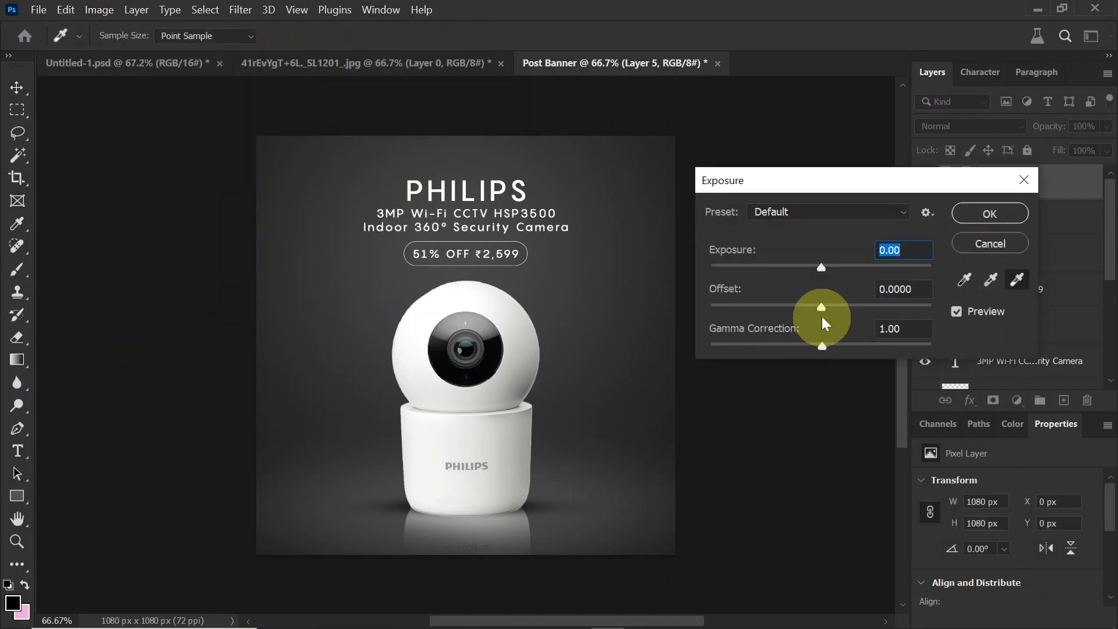
pyautogui.moveTo(822, 347); pyautogui.dragTo(831, 345)
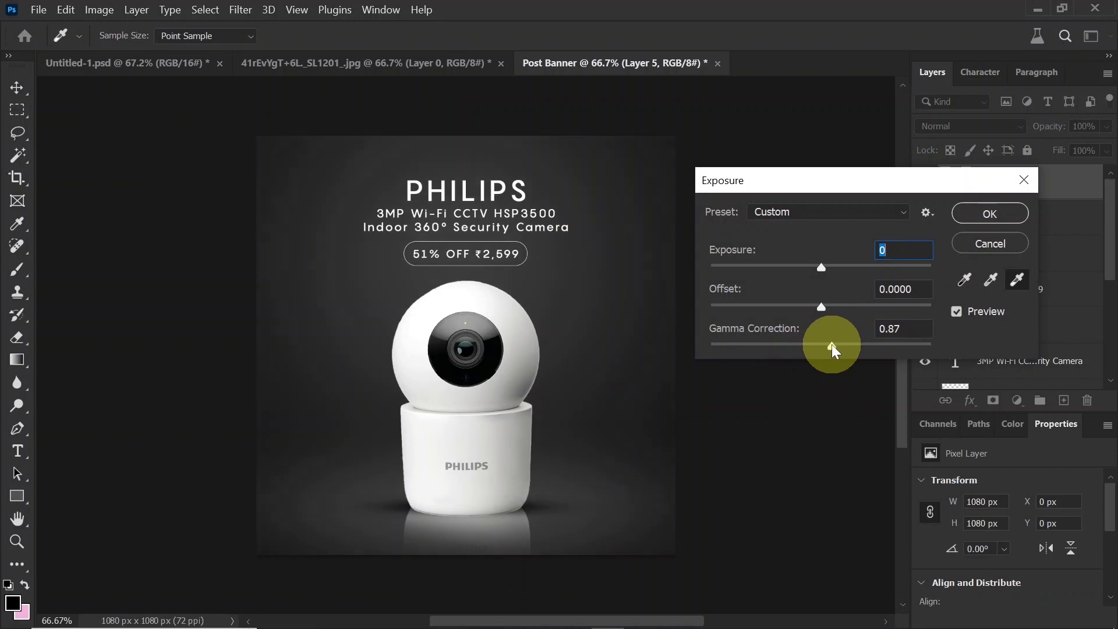
pyautogui.click(974, 213)
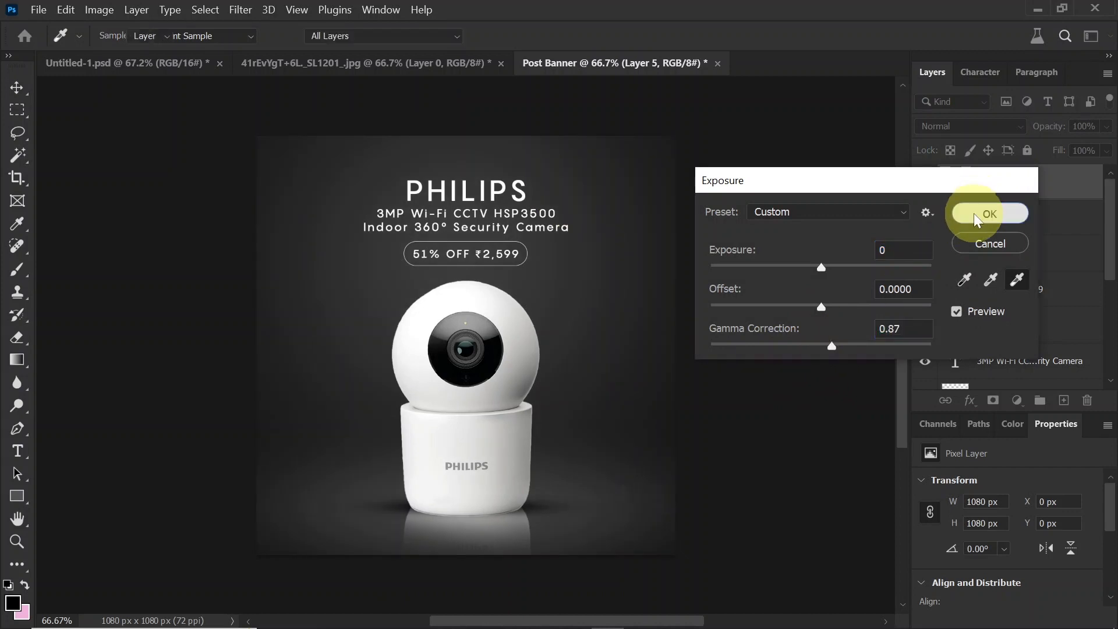
# Step: Apply a Brightness/Contrast adjustment to the stamped top layer with brightness 12 and contrast 9
pyautogui.click(98, 10)
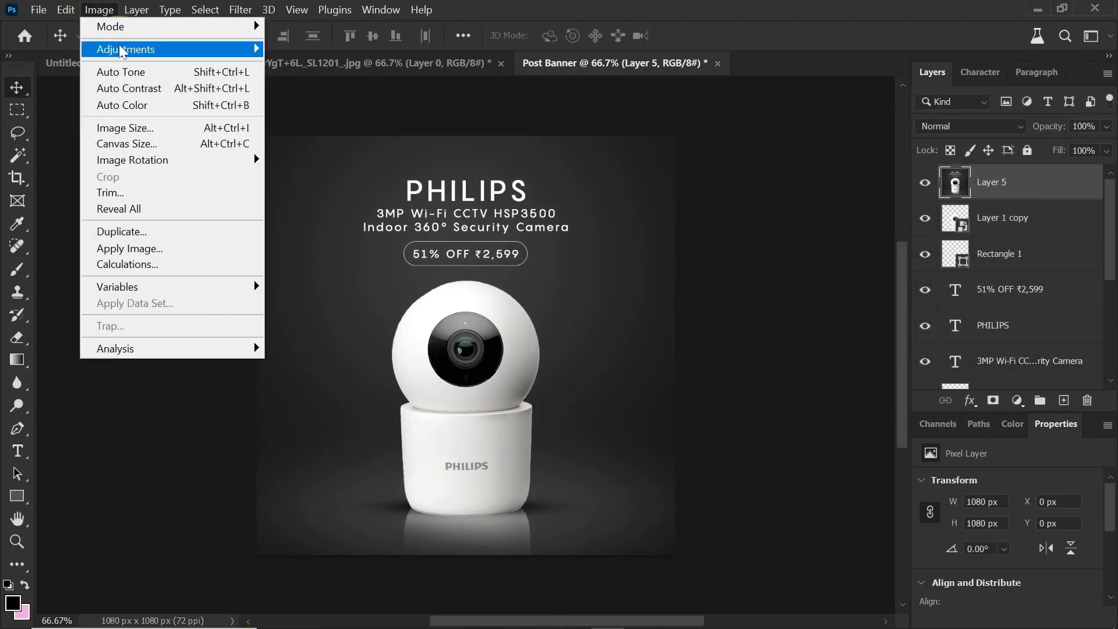
pyautogui.moveTo(116, 49)
pyautogui.click(337, 49)
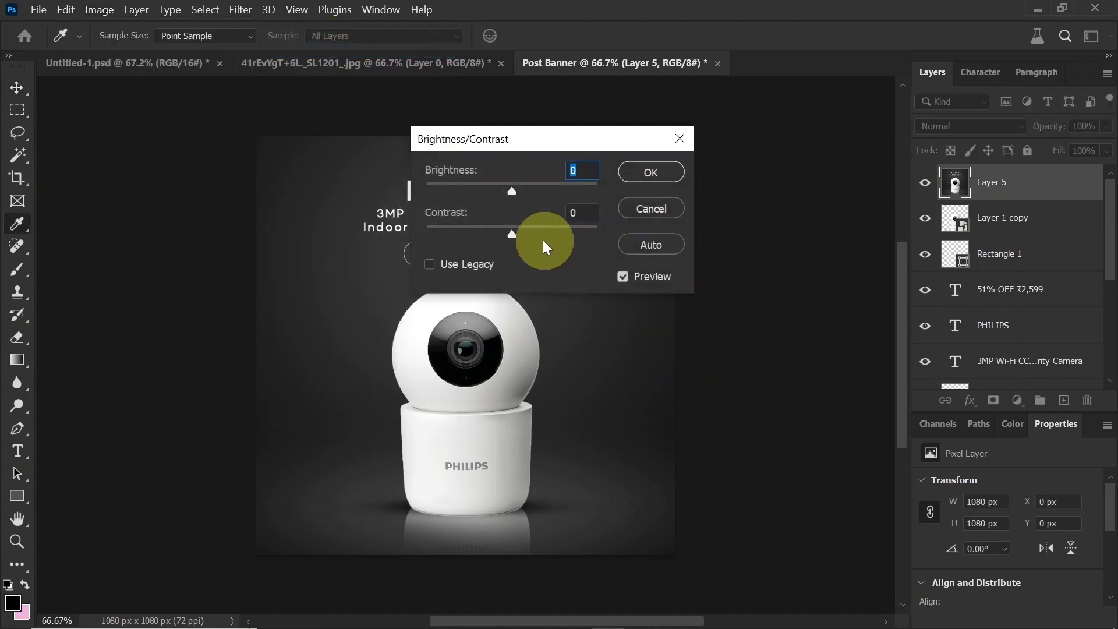
pyautogui.moveTo(512, 234); pyautogui.dragTo(520, 233)
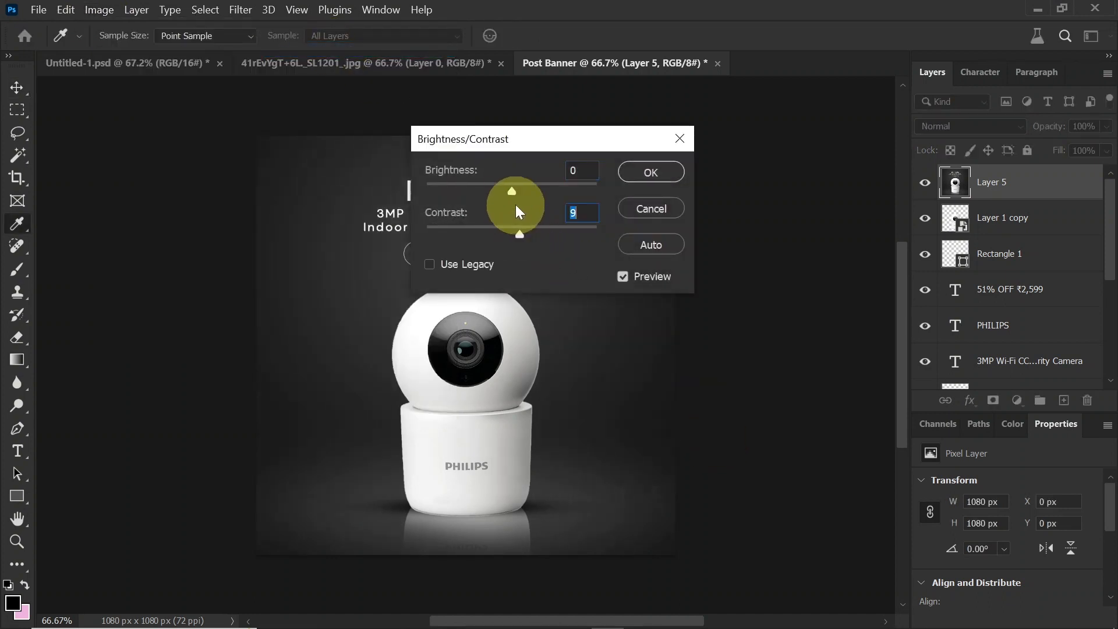
pyautogui.moveTo(516, 191); pyautogui.dragTo(519, 189)
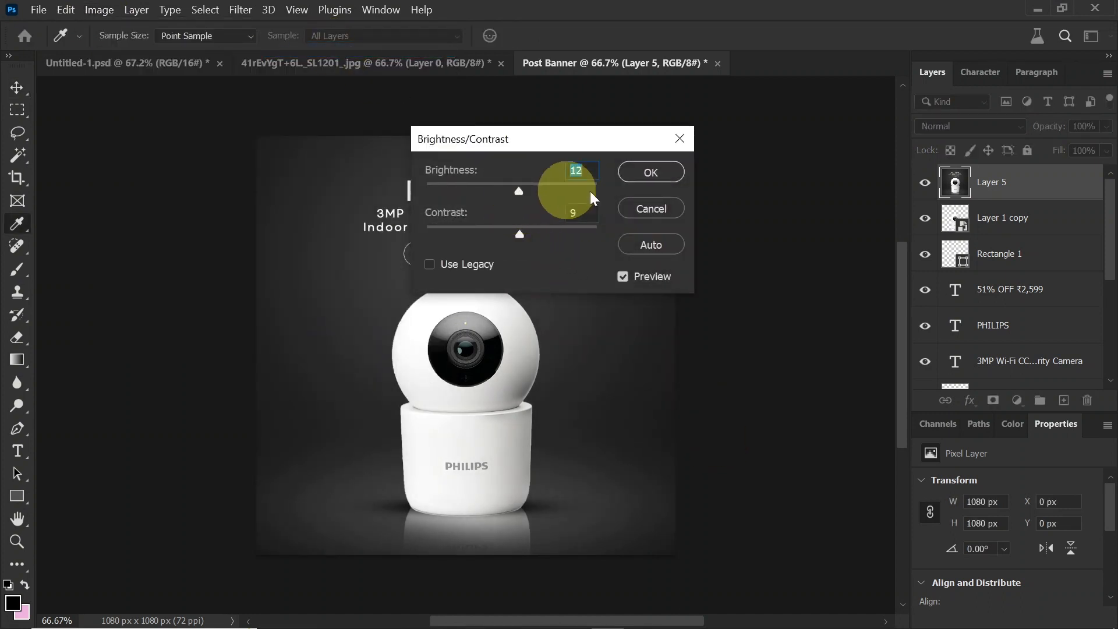
pyautogui.click(651, 172)
pyautogui.press('v')
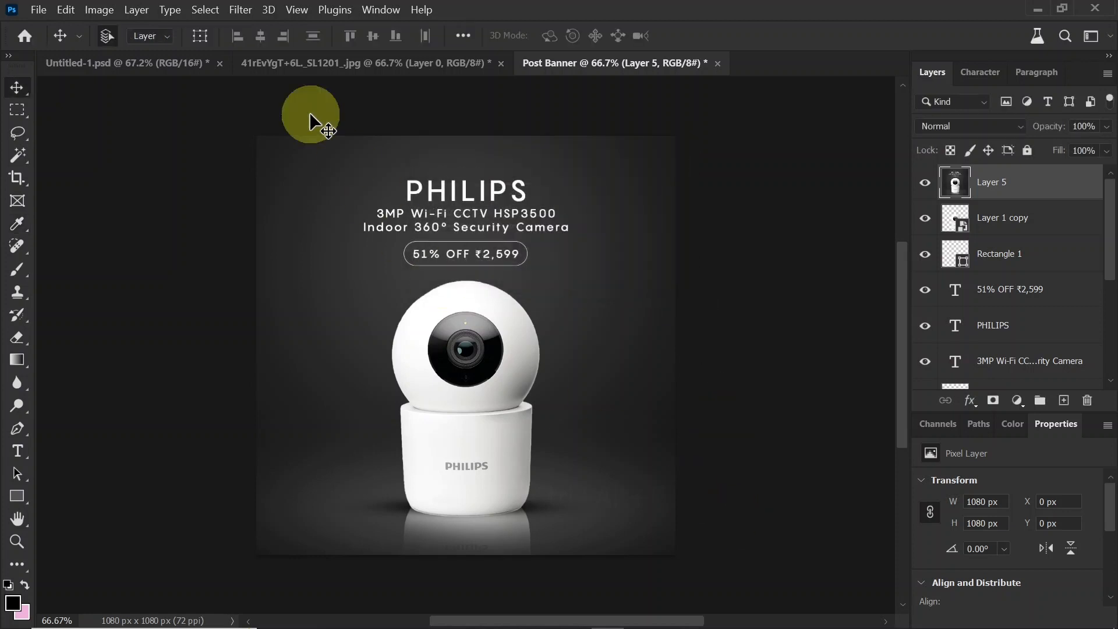
# Step: Add 2% uniform noise to the stamped top layer with the Add Noise filter
pyautogui.click(240, 10)
pyautogui.moveTo(294, 265)
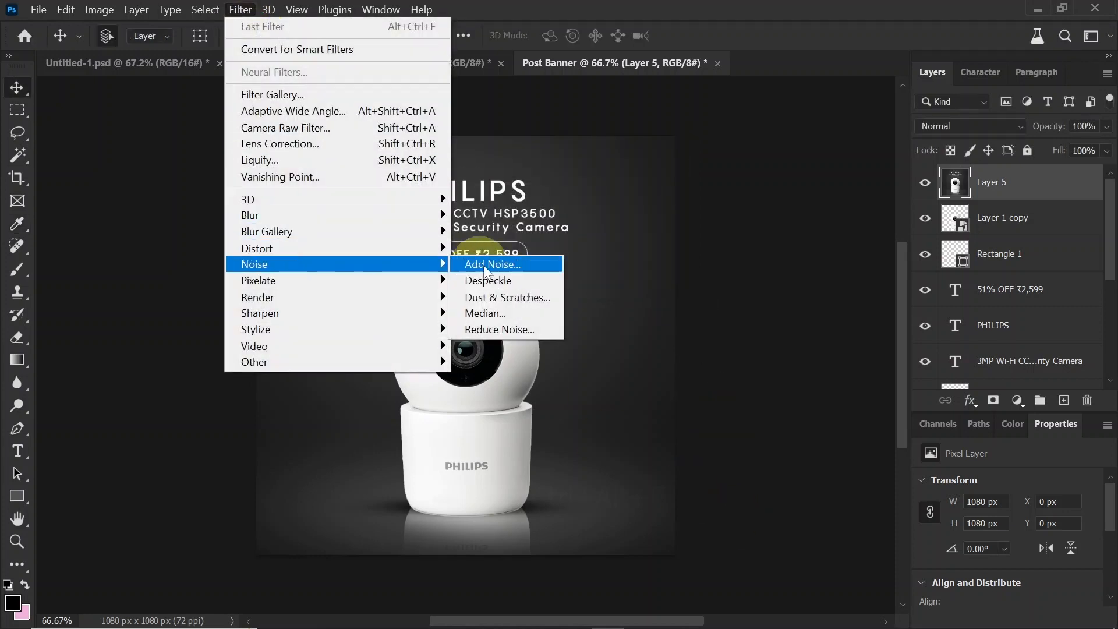
pyautogui.click(492, 264)
pyautogui.click(495, 310)
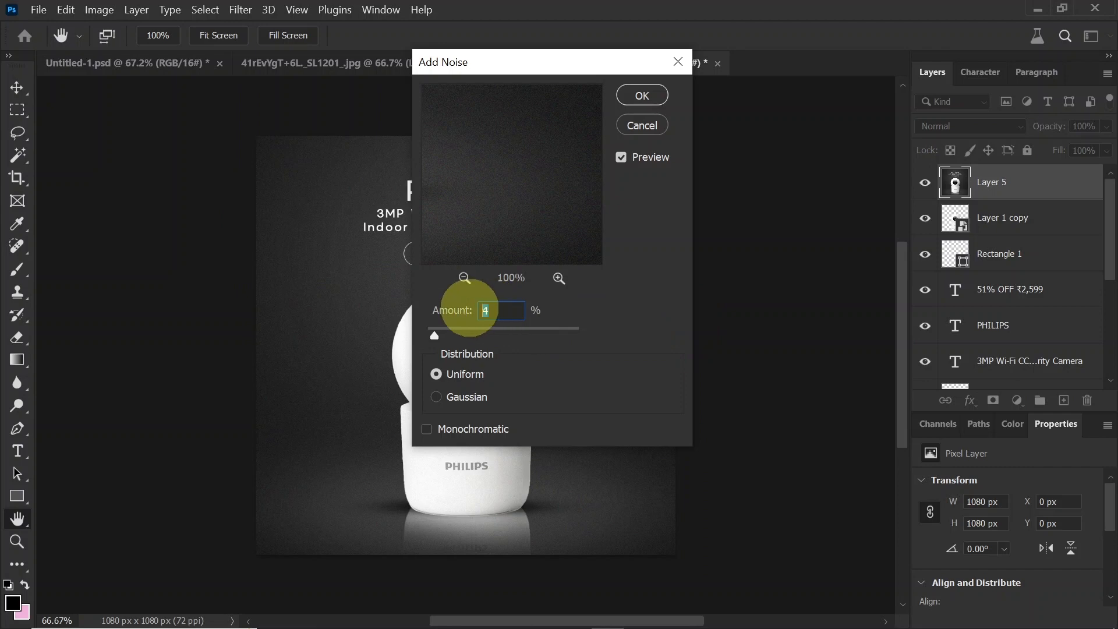
pyautogui.write('2')
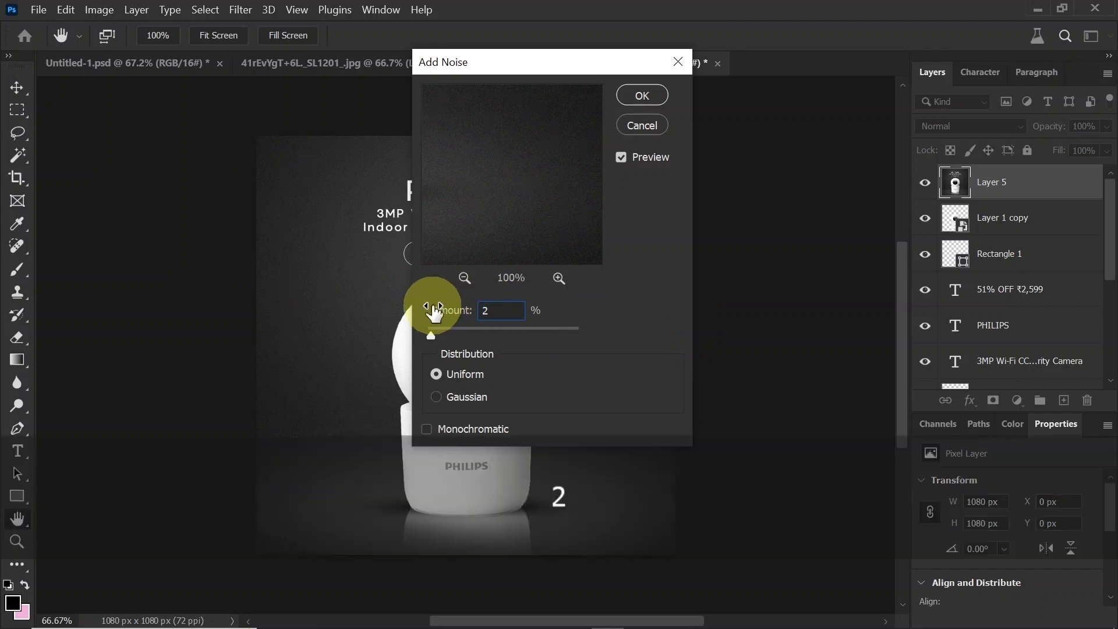
pyautogui.press('Return')
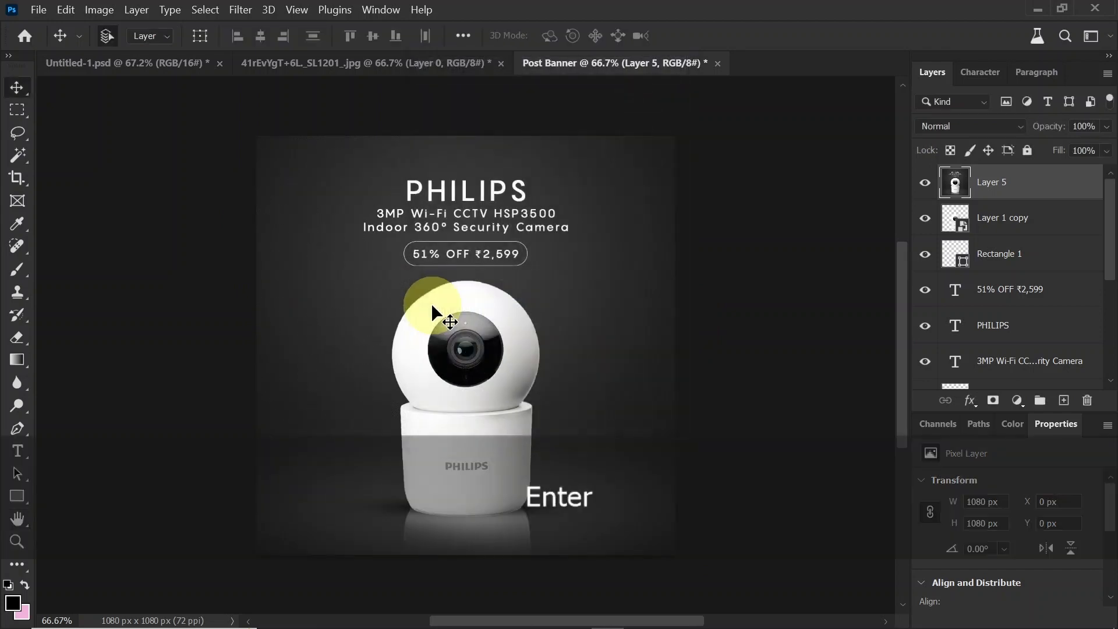
# Step: Apply the Camera Raw Filter to the stamped top layer with texture +14 and clarity +4
pyautogui.click(251, 23)
pyautogui.click(268, 133)
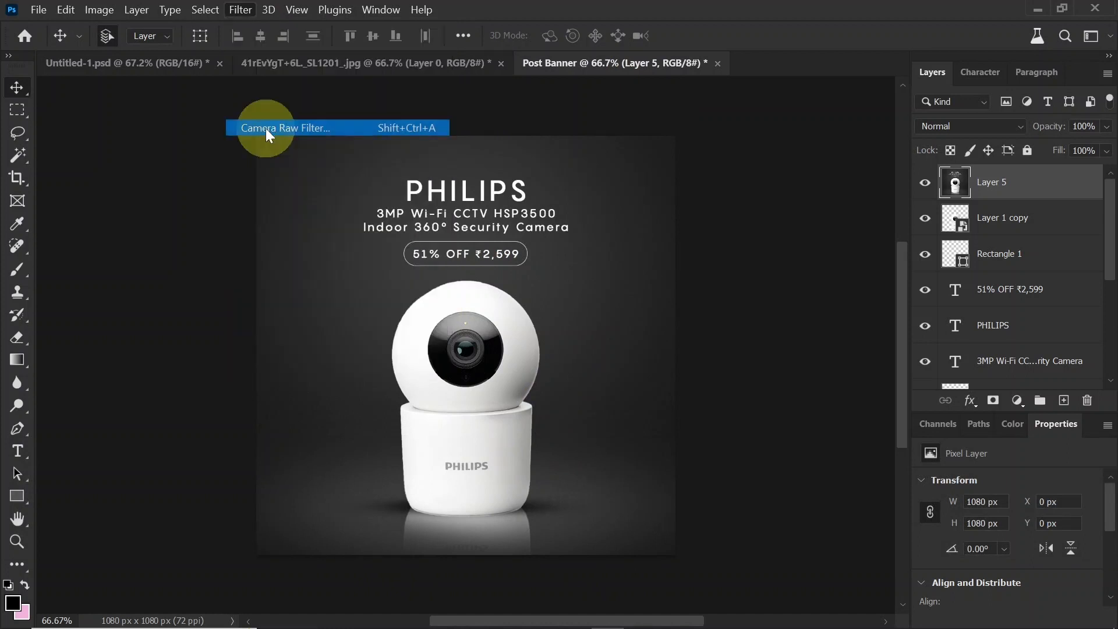
pyautogui.click(791, 319)
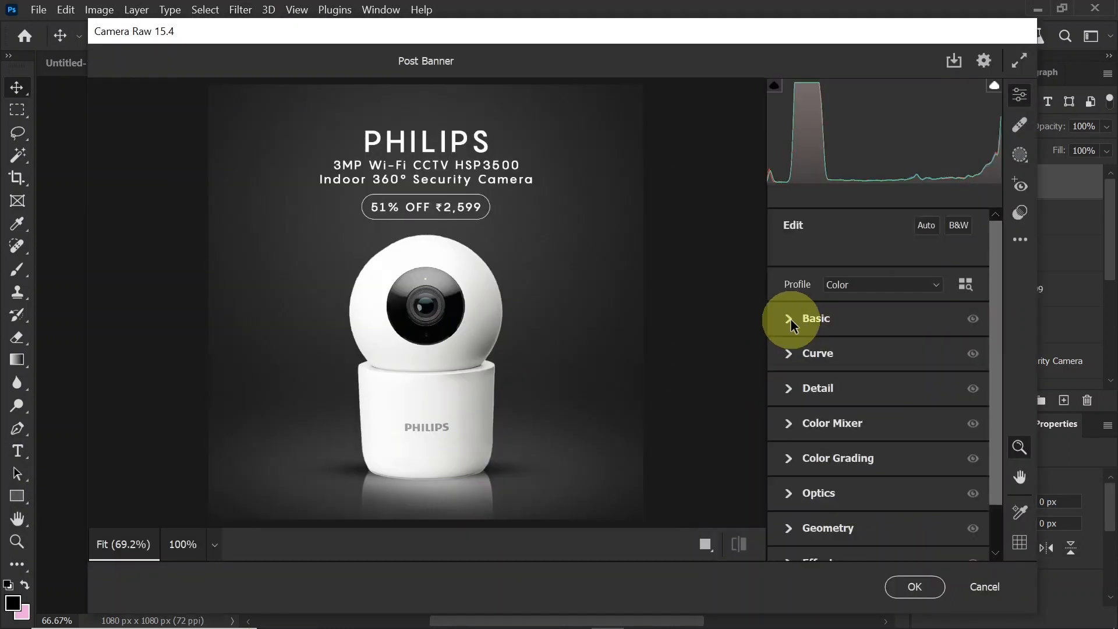
pyautogui.click(788, 315)
pyautogui.moveTo(994, 349); pyautogui.dragTo(1002, 448)
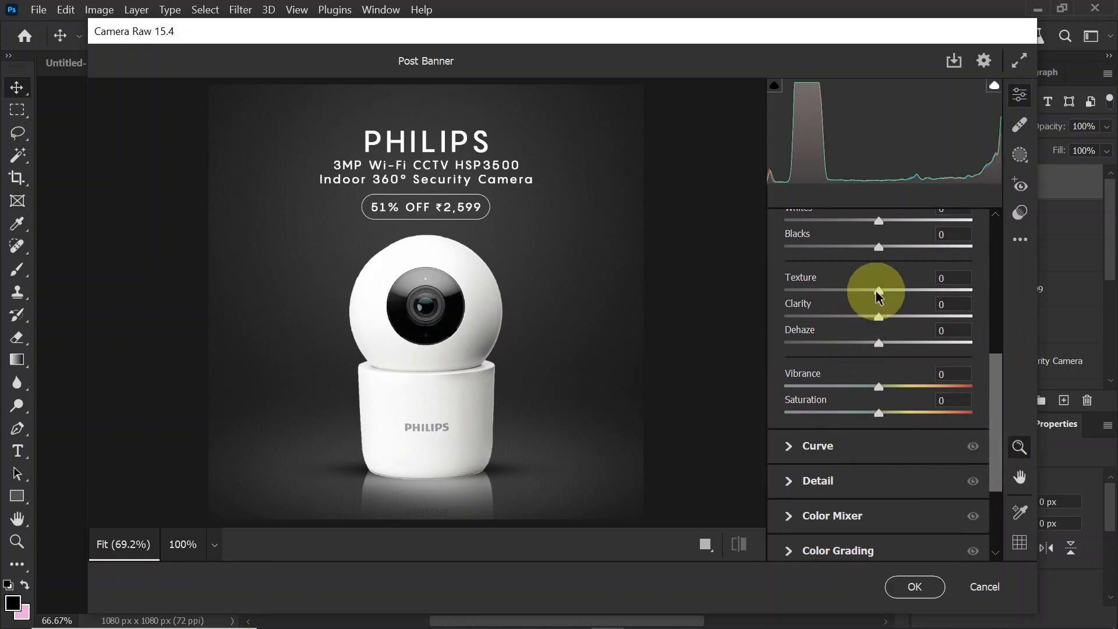
pyautogui.moveTo(879, 297); pyautogui.dragTo(892, 296)
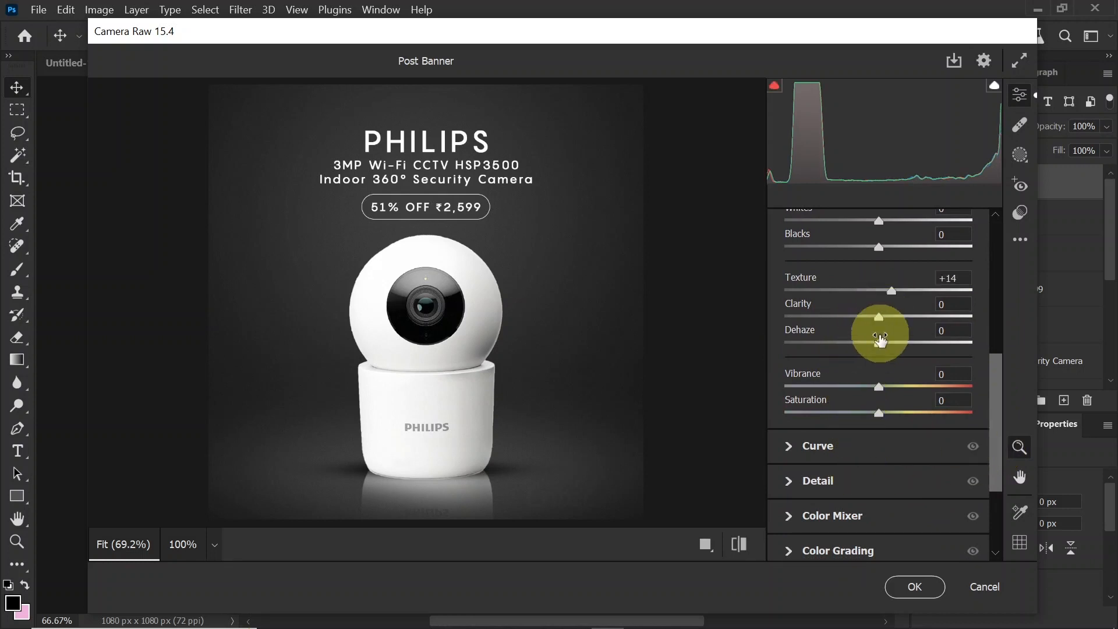
pyautogui.moveTo(877, 331); pyautogui.dragTo(888, 325)
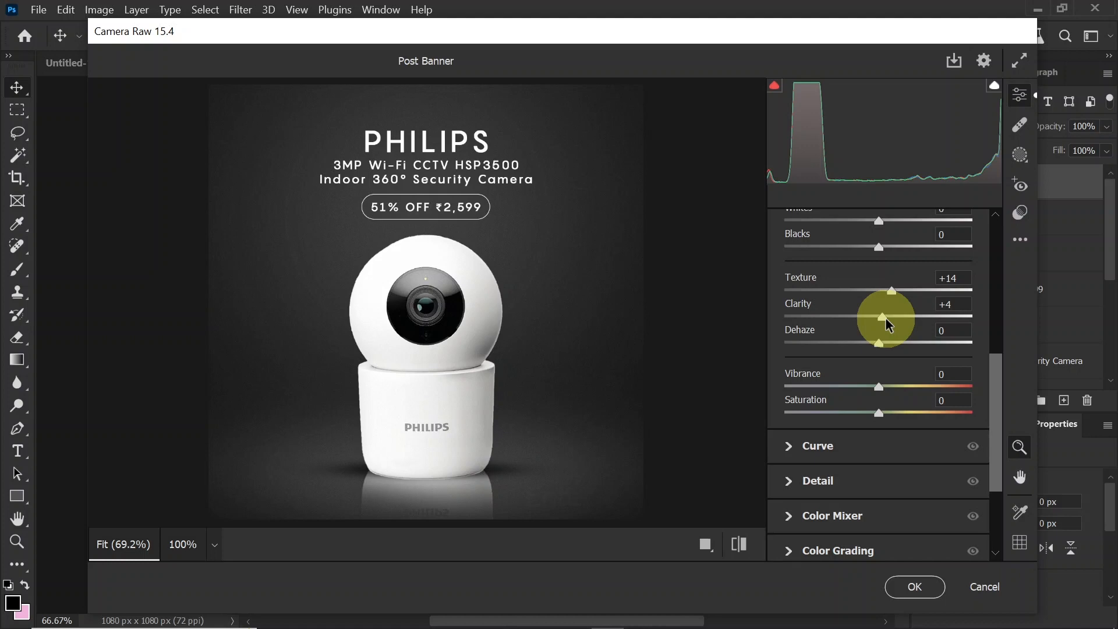
pyautogui.click(912, 587)
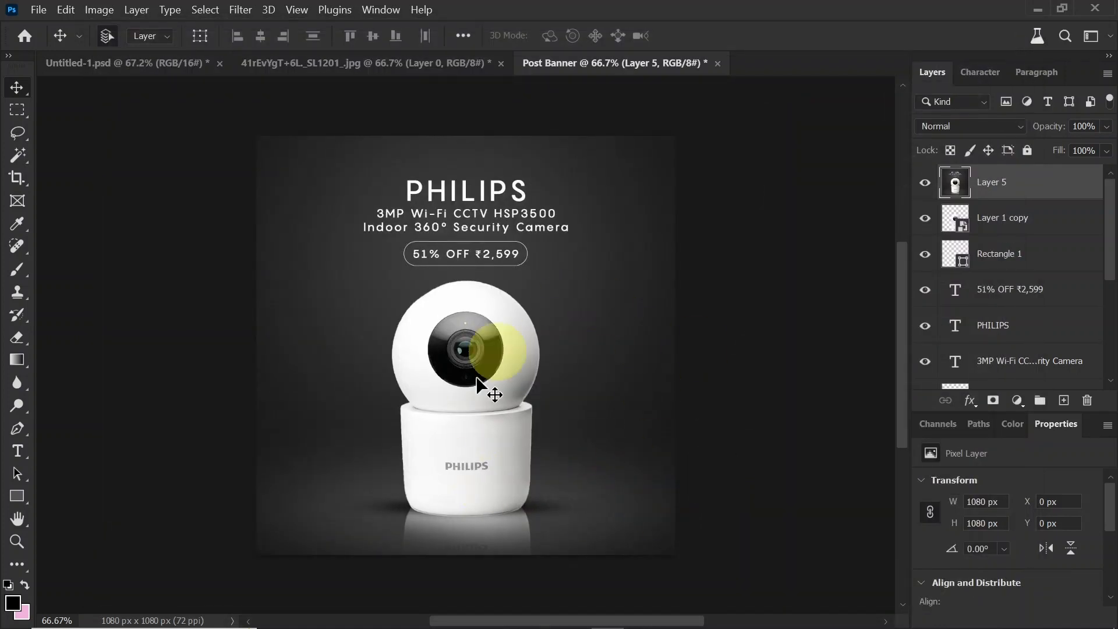